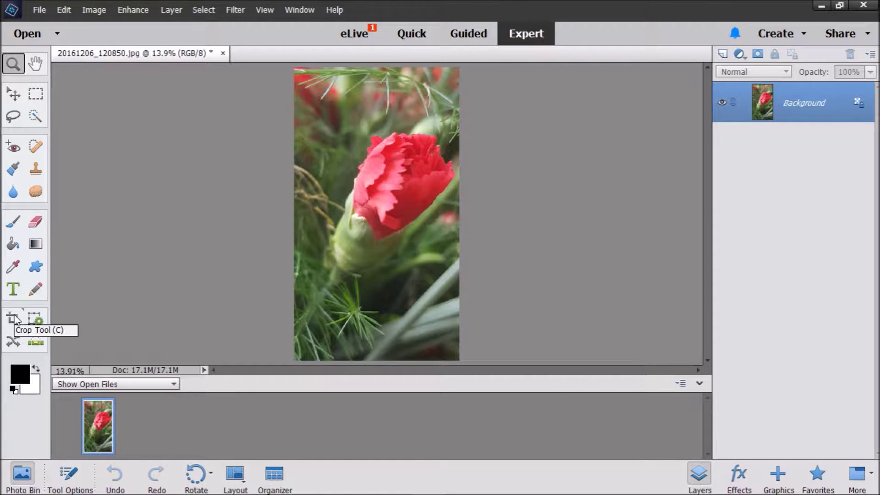
# Crop the photo with no ratio restriction, trimming a strip off the side left of the flower and thin strips above and below
pyautogui.click(13, 318)
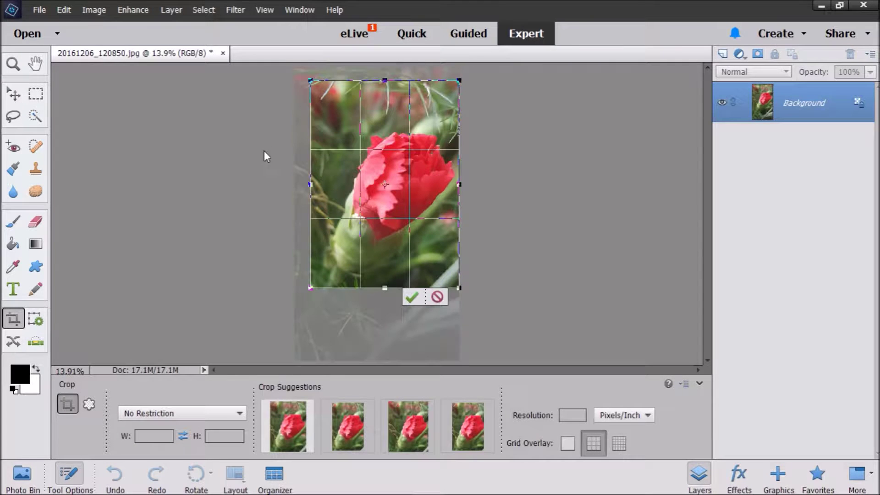
pyautogui.click(229, 412)
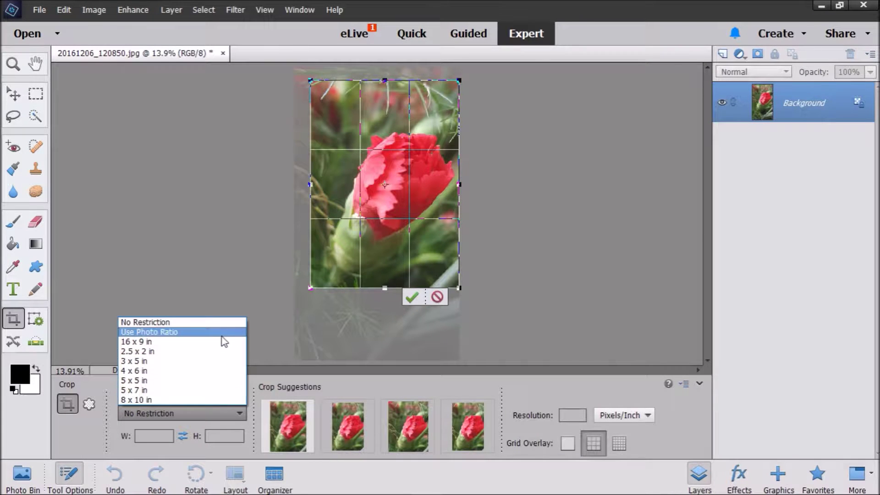
pyautogui.click(243, 197)
pyautogui.moveTo(311, 288); pyautogui.dragTo(326, 340)
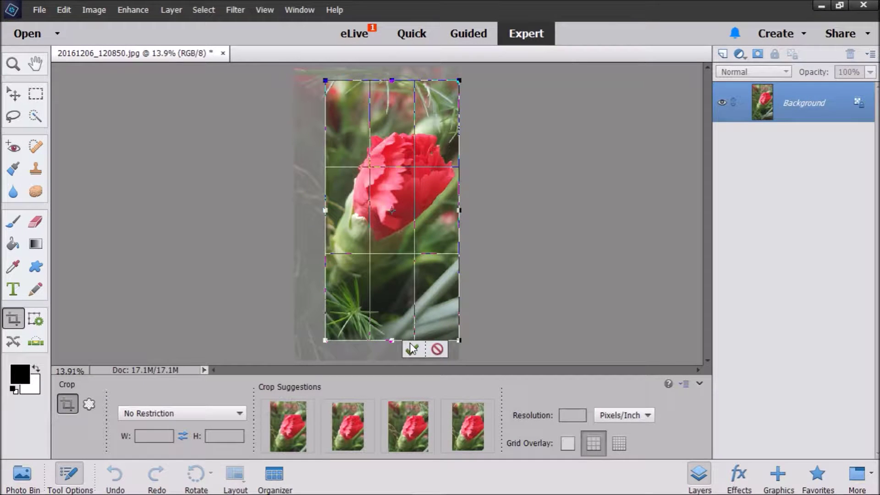
pyautogui.moveTo(417, 297); pyautogui.dragTo(418, 290)
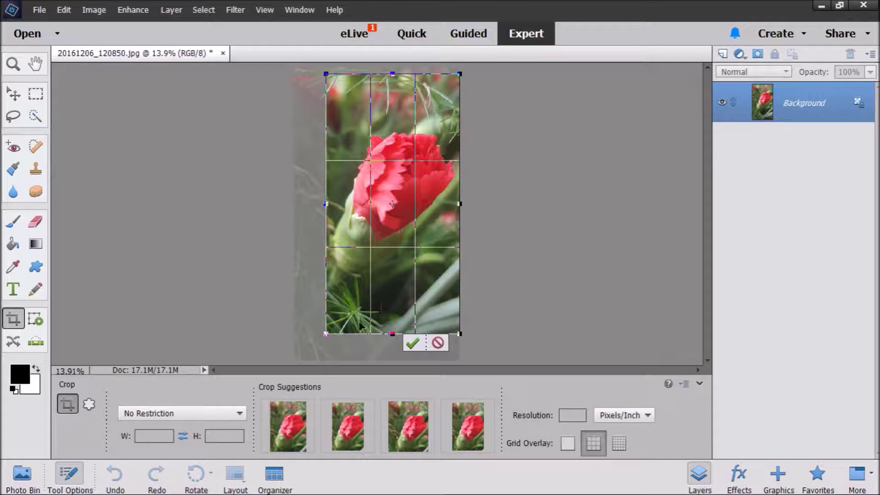
pyautogui.moveTo(329, 335); pyautogui.dragTo(321, 342)
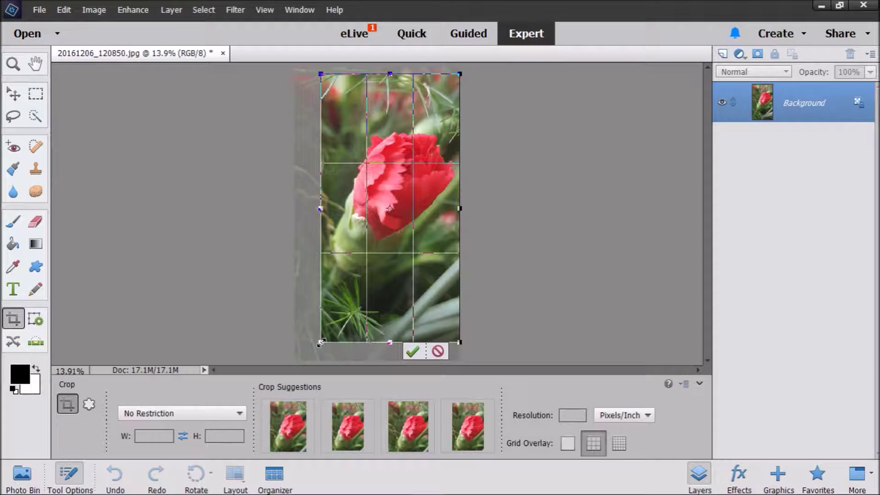
pyautogui.click(412, 351)
# Adjust the photo's lighting with Brightness 12 and Contrast 24
pyautogui.click(145, 10)
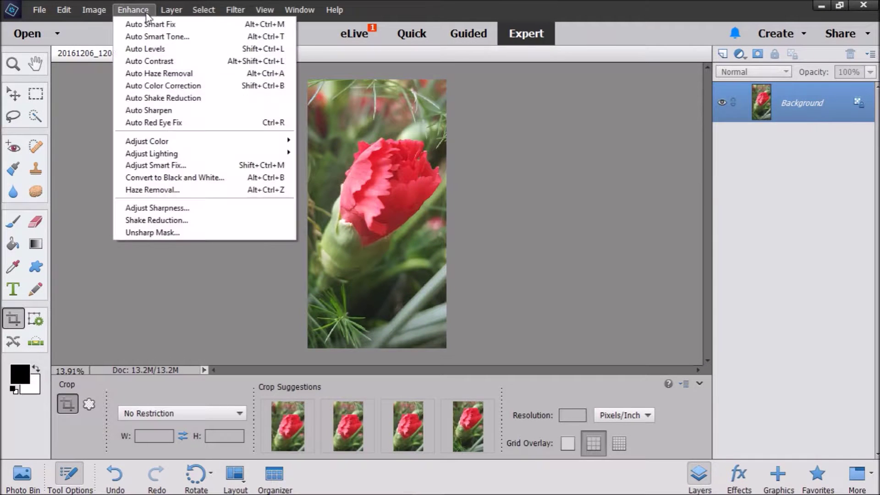
pyautogui.moveTo(199, 152)
pyautogui.click(355, 164)
pyautogui.moveTo(674, 123); pyautogui.dragTo(695, 147)
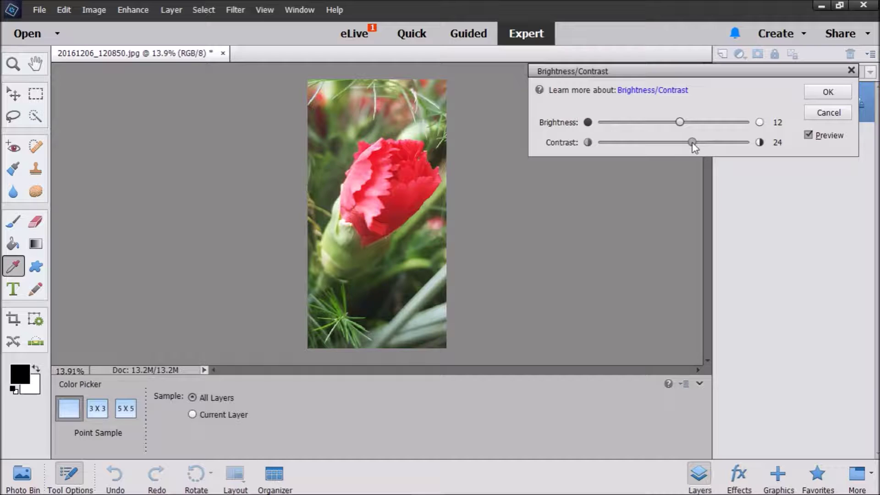
pyautogui.click(819, 92)
pyautogui.press('c')
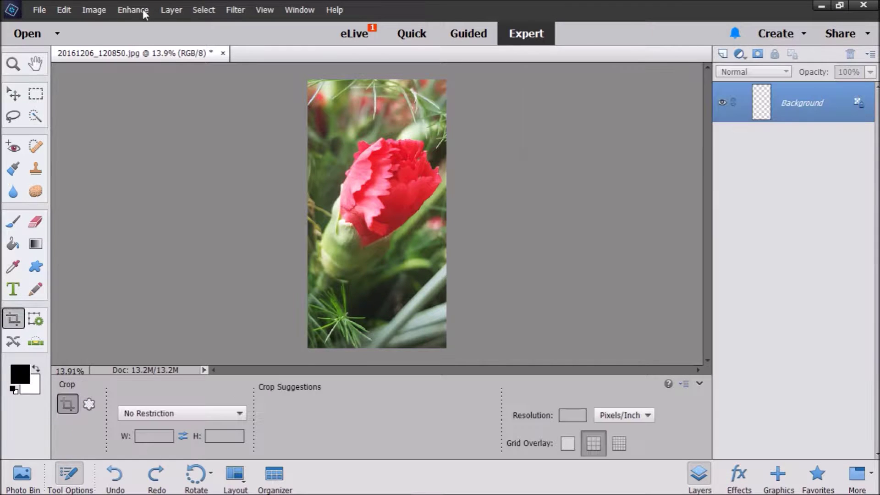
# Adjust the photo's Hue/Saturation, setting Saturation to +16 and Lightness to +1 on the Master channel
pyautogui.click(143, 10)
pyautogui.moveTo(284, 155)
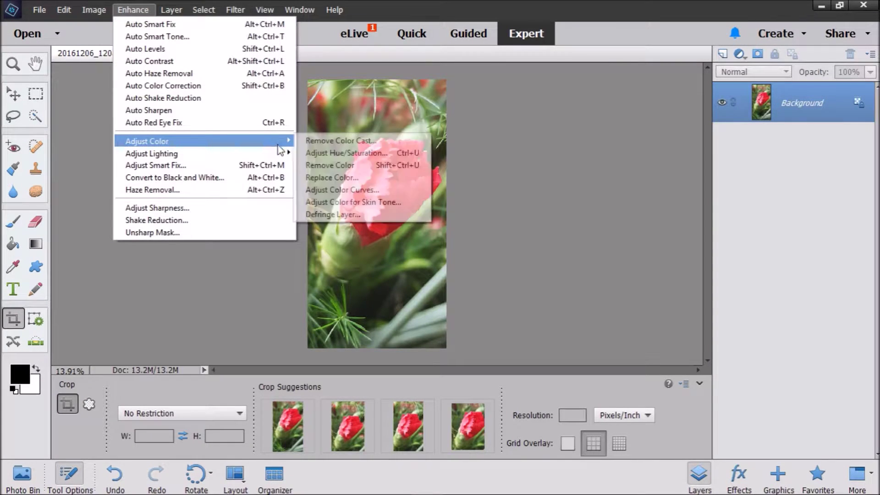
pyautogui.click(303, 153)
pyautogui.moveTo(650, 170); pyautogui.dragTo(661, 172)
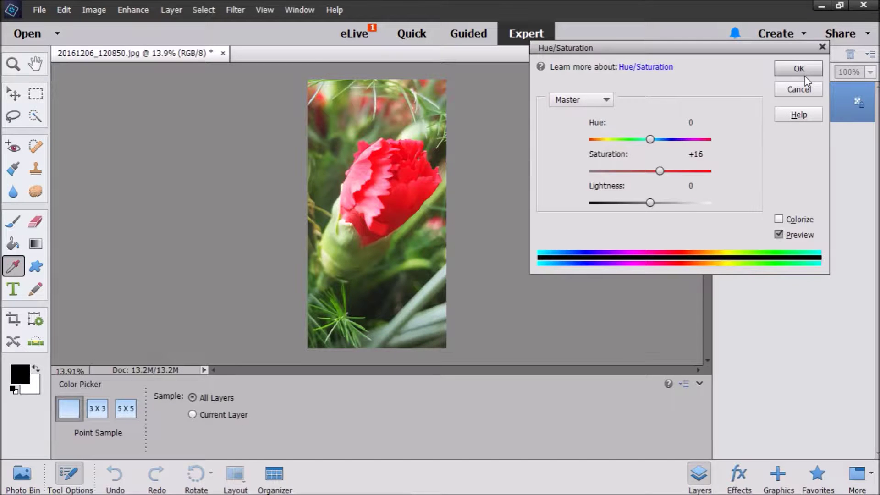
pyautogui.moveTo(650, 144)
pyautogui.mouseDown()
pyautogui.moveTo(690, 144)
pyautogui.moveTo(624, 149)
pyautogui.moveTo(658, 149)
pyautogui.moveTo(651, 151)
pyautogui.mouseUp()
pyautogui.moveTo(656, 200)
pyautogui.mouseDown()
pyautogui.moveTo(667, 203)
pyautogui.moveTo(607, 207)
pyautogui.moveTo(650, 206)
pyautogui.mouseUp()
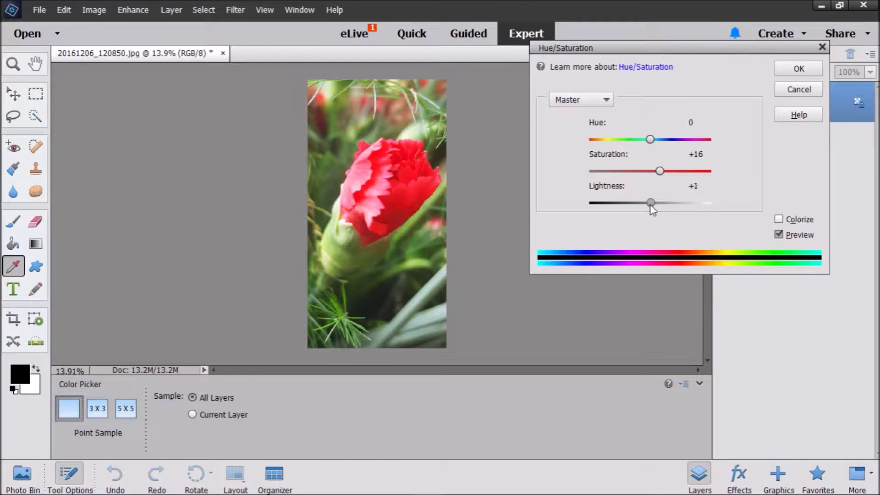
pyautogui.click(806, 65)
# Apply Shadows/Highlights with shadows lightened very slightly, highlights darkened by 7% and midtone contrast at +12%
pyautogui.click(144, 6)
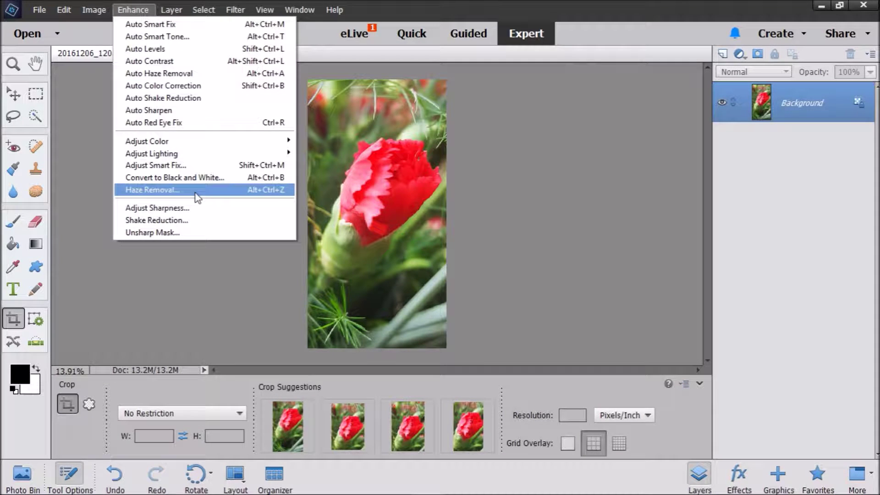
pyautogui.moveTo(257, 153)
pyautogui.click(298, 153)
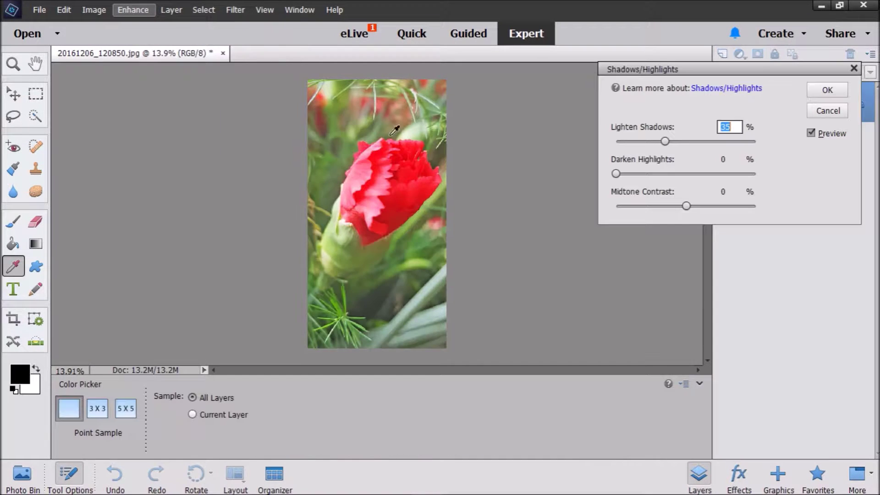
pyautogui.moveTo(665, 141); pyautogui.dragTo(630, 179)
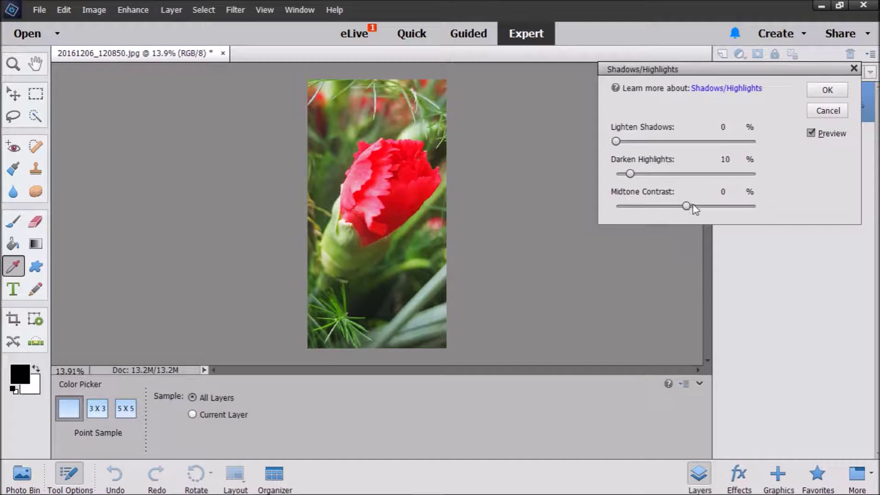
pyautogui.moveTo(686, 207)
pyautogui.mouseDown()
pyautogui.moveTo(698, 210)
pyautogui.moveTo(651, 215)
pyautogui.moveTo(695, 212)
pyautogui.mouseUp()
pyautogui.moveTo(633, 175); pyautogui.dragTo(627, 175)
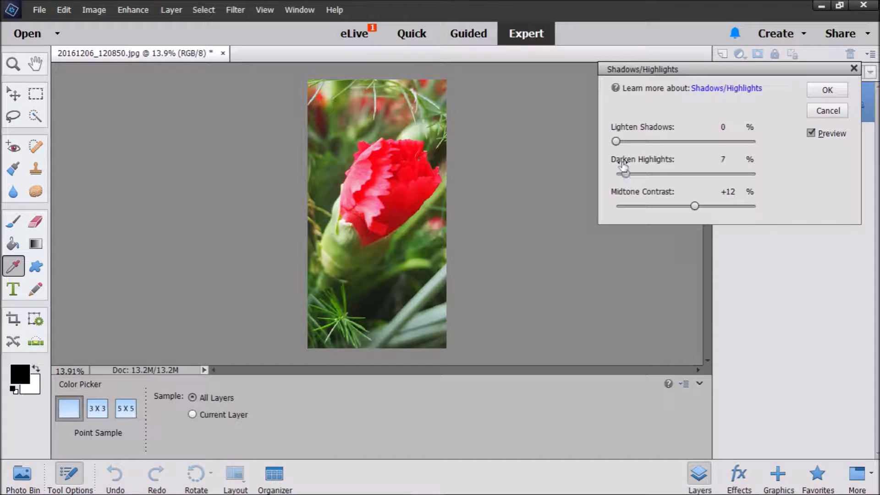
pyautogui.moveTo(616, 141); pyautogui.dragTo(621, 142)
pyautogui.click(827, 90)
pyautogui.press('c')
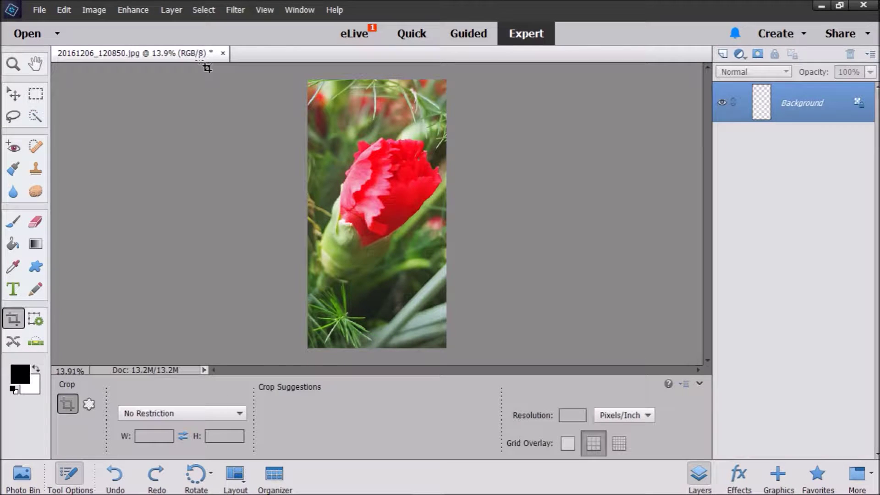
# Set up Haze Removal for the photo, with Haze Reduction just under the middle and Sensitivity somewhat below the middle
pyautogui.click(131, 9)
pyautogui.click(260, 191)
pyautogui.click(495, 451)
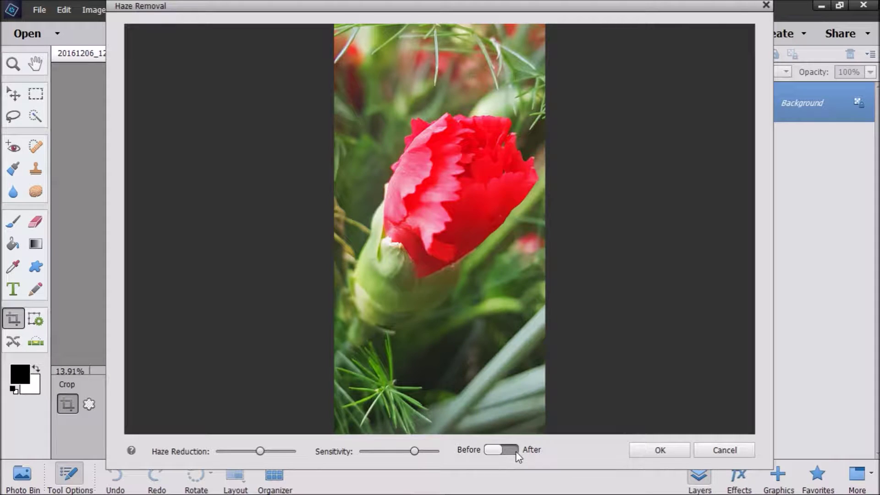
pyautogui.click(495, 451)
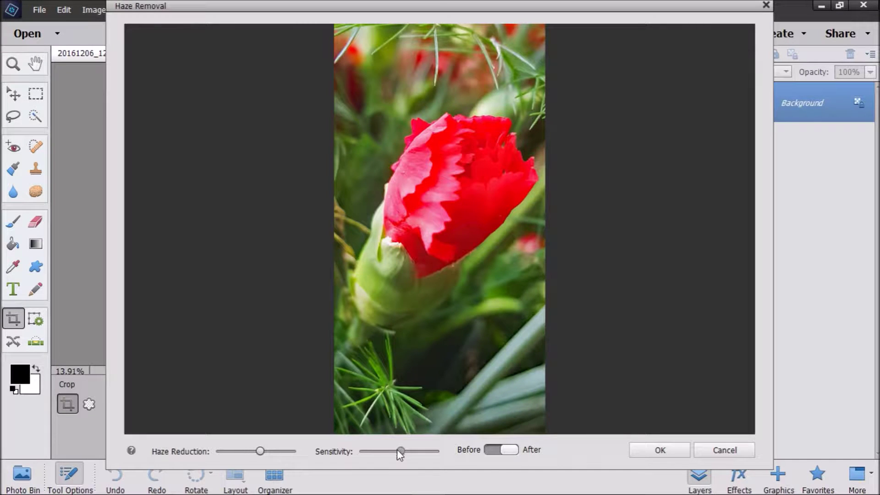
pyautogui.moveTo(367, 454); pyautogui.dragTo(392, 454)
pyautogui.moveTo(264, 451); pyautogui.dragTo(235, 452)
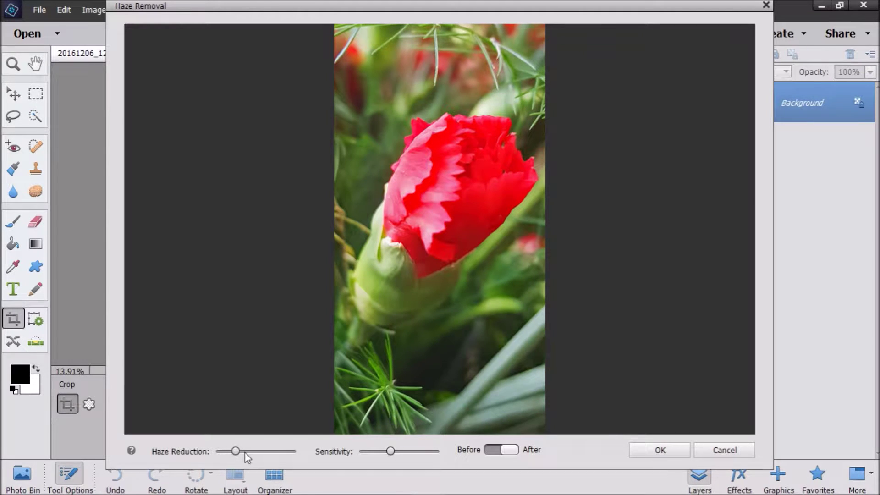
pyautogui.click(244, 453)
# Compare the photo before and after haze removal, then apply the correction
pyautogui.click(497, 450)
pyautogui.click(500, 451)
pyautogui.click(500, 449)
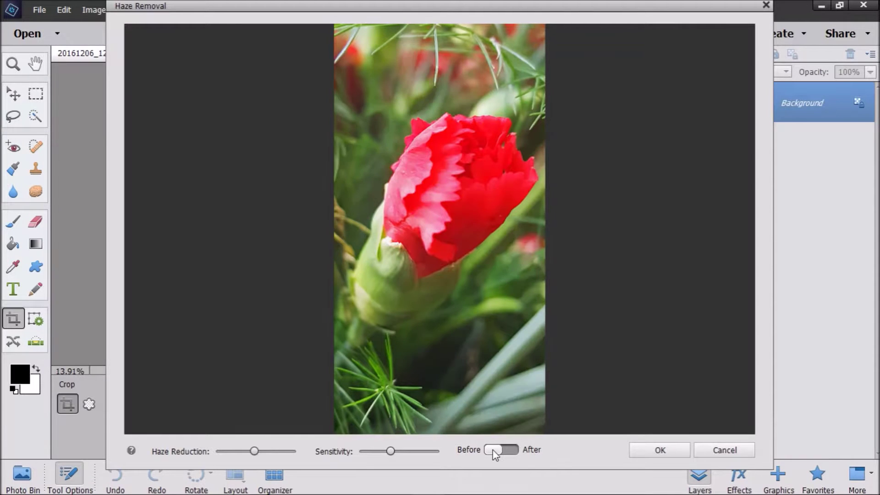
pyautogui.click(508, 449)
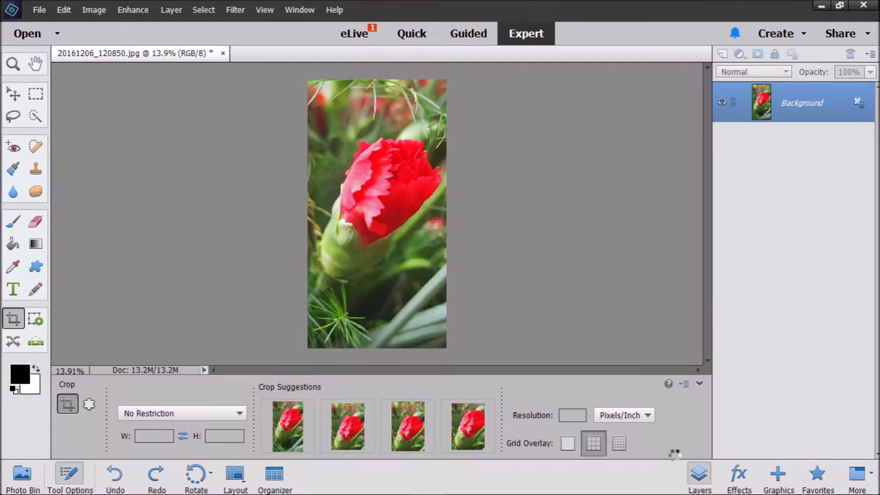
pyautogui.click(660, 450)
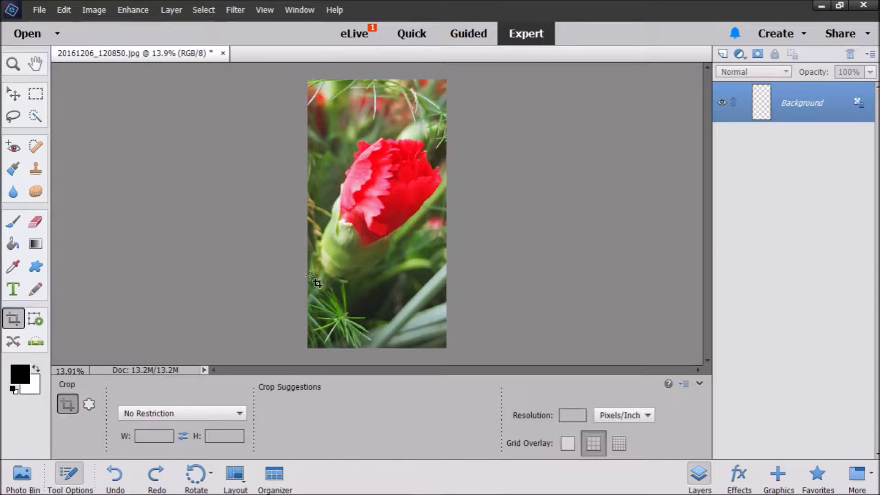
# Open Adjust Sharpness, shrink its preview to 17% to fit the whole flower, and keep Gaussian Blur as the blur to remove
pyautogui.click(133, 9)
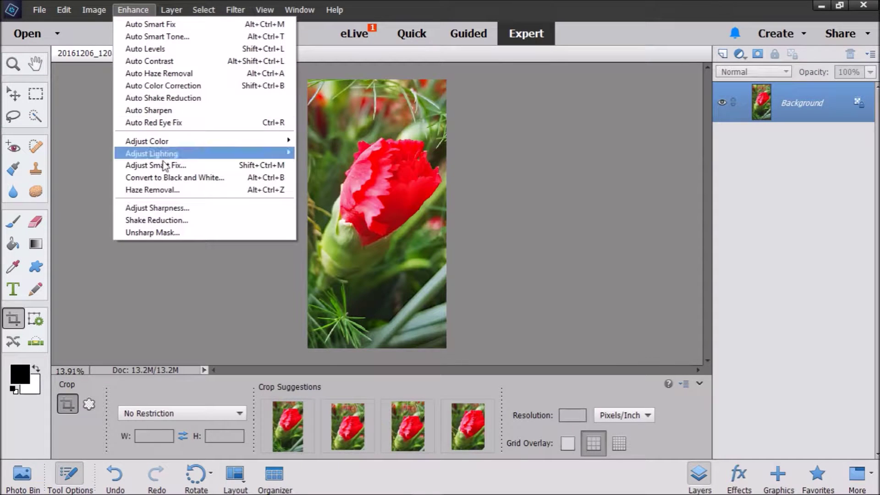
pyautogui.click(163, 206)
pyautogui.click(295, 443)
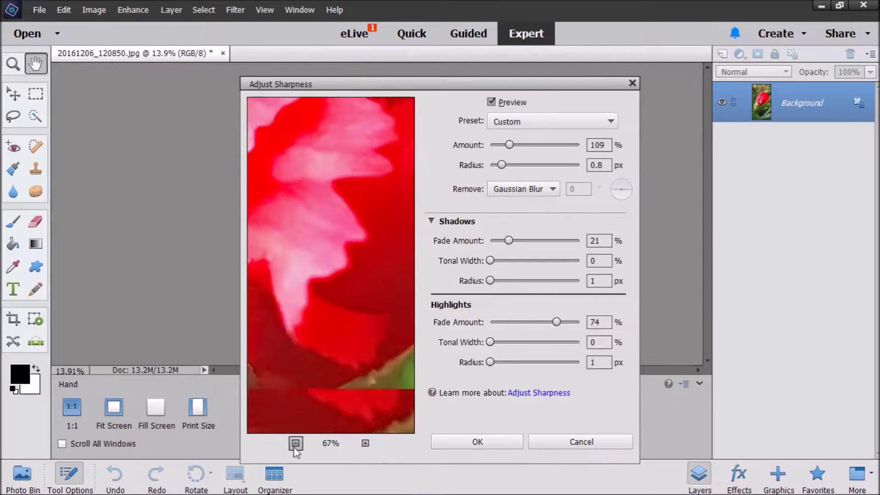
pyautogui.click(296, 443)
pyautogui.click(296, 443)
pyautogui.click(296, 442)
pyautogui.click(296, 443)
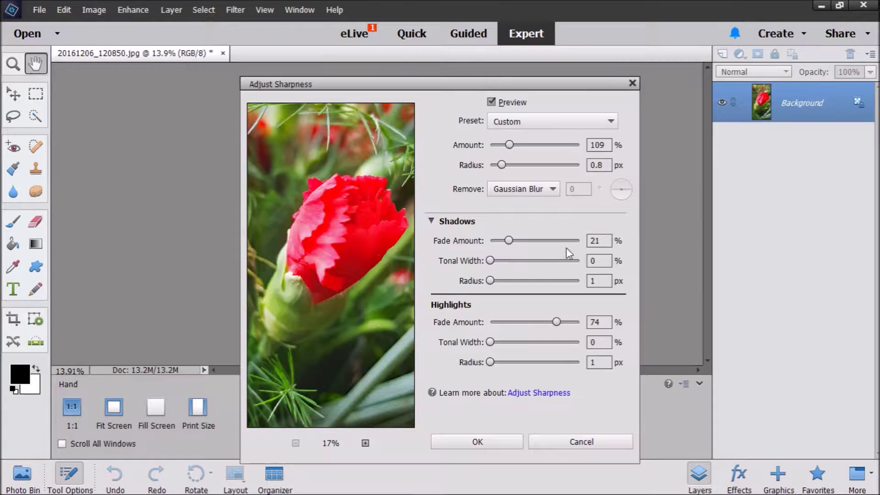
pyautogui.click(514, 189)
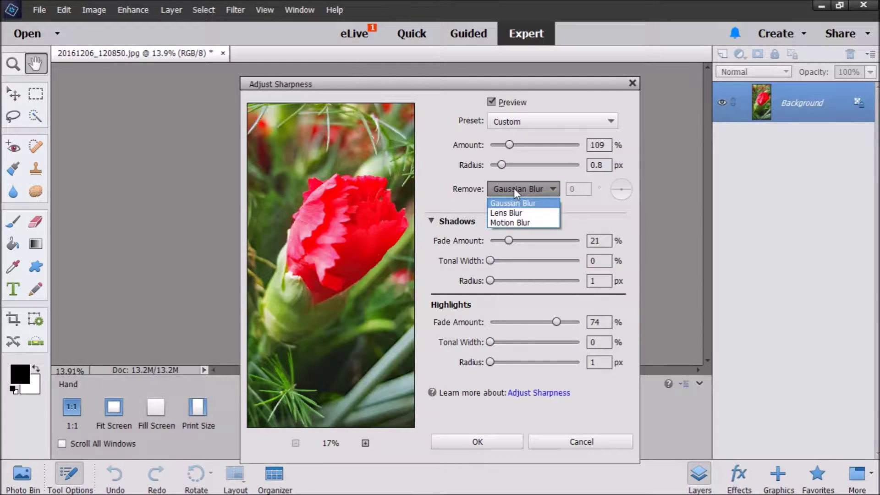
pyautogui.click(514, 188)
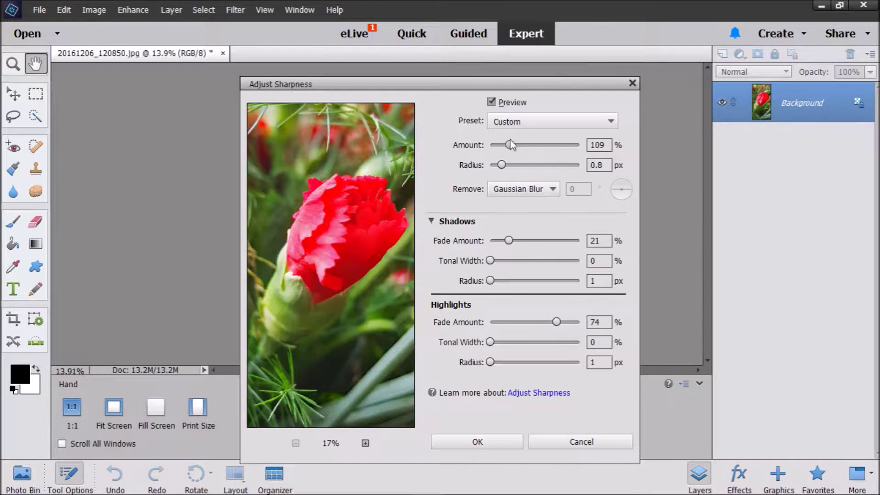
# Sharpen the photo with an Amount of 73% and a Radius of 2.7 px
pyautogui.moveTo(510, 147); pyautogui.dragTo(507, 168)
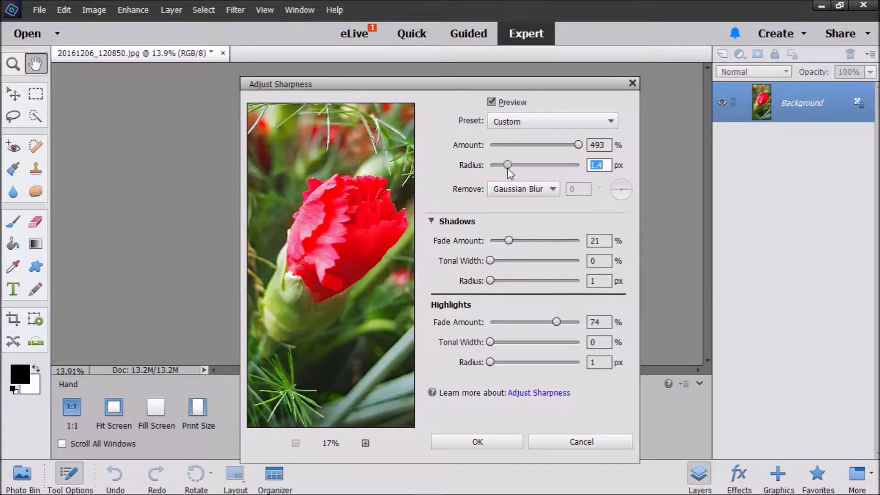
pyautogui.click(514, 145)
pyautogui.click(502, 145)
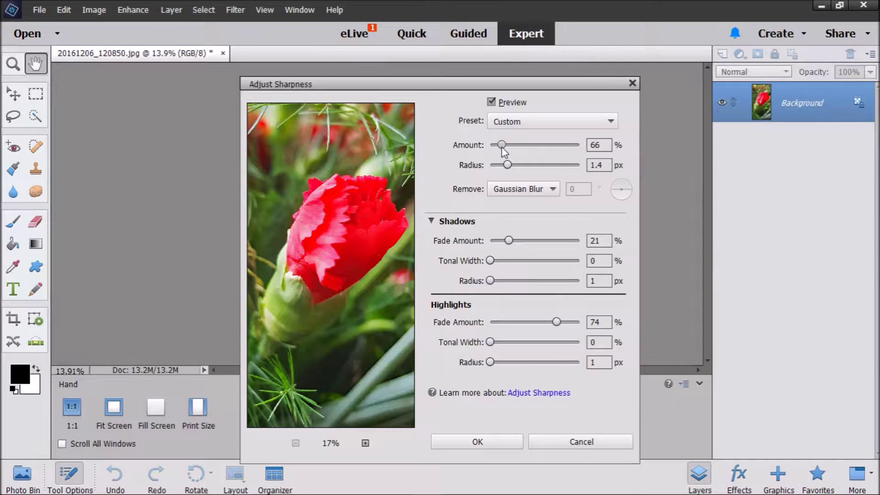
pyautogui.moveTo(502, 145)
pyautogui.mouseDown()
pyautogui.moveTo(495, 146)
pyautogui.moveTo(503, 146)
pyautogui.mouseUp()
pyautogui.click(502, 146)
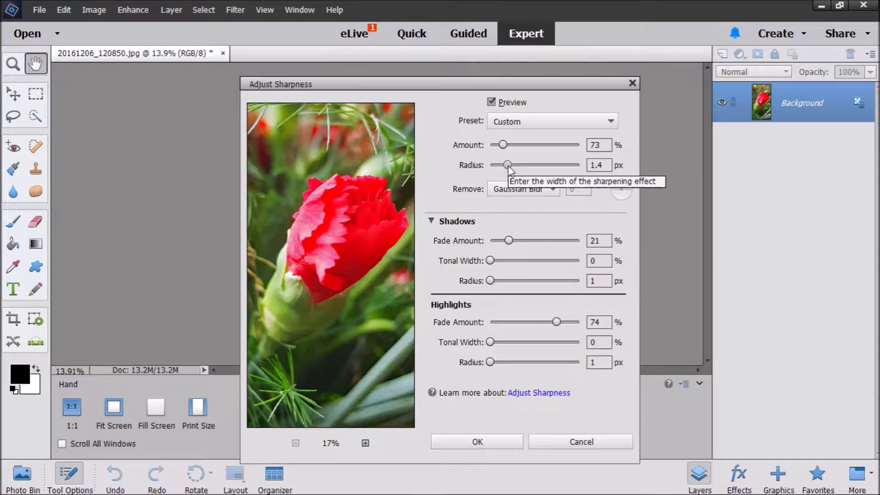
pyautogui.moveTo(503, 166); pyautogui.dragTo(515, 166)
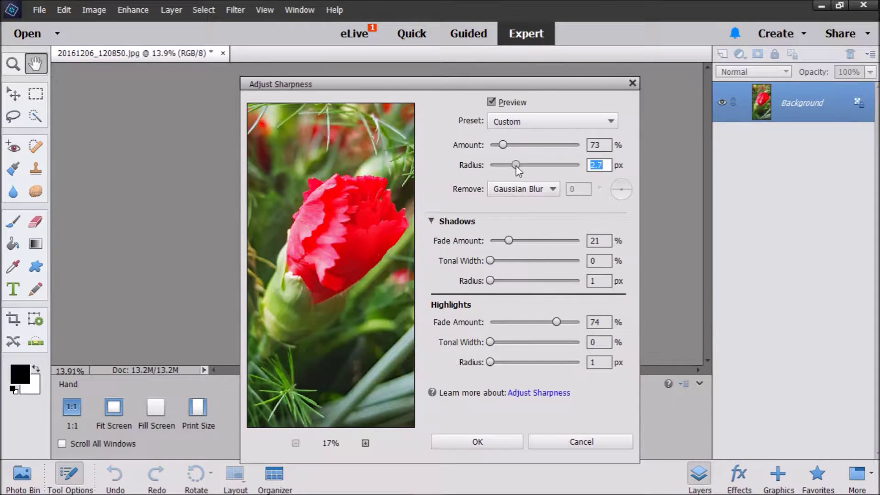
pyautogui.click(493, 100)
pyautogui.click(475, 442)
pyautogui.press('c')
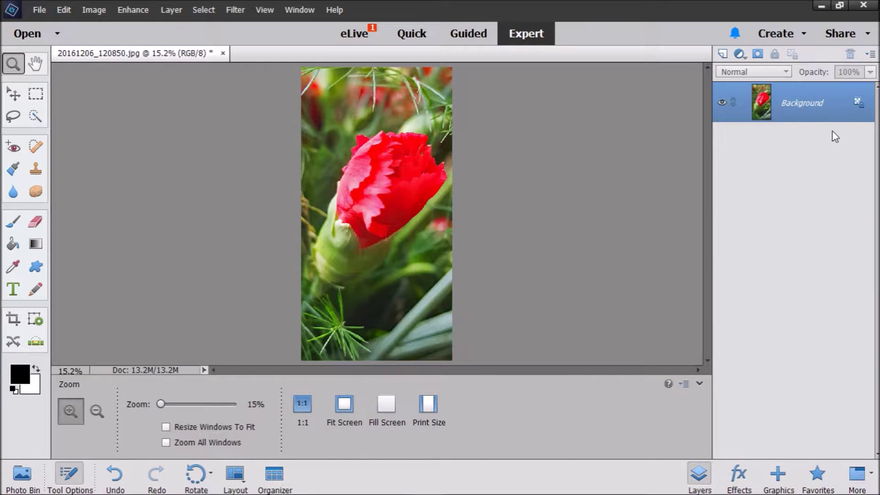
# Duplicate the Background layer under the default name Background copy
pyautogui.rightClick(802, 109)
pyautogui.click(808, 139)
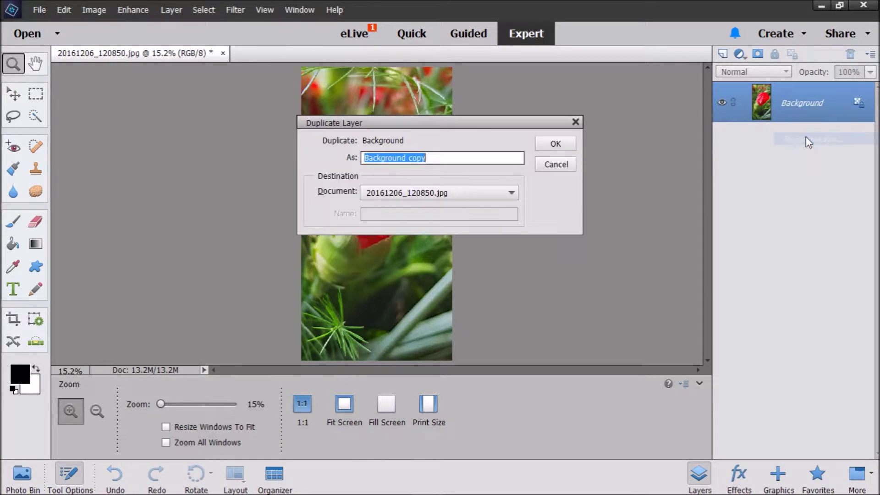
pyautogui.press('Return')
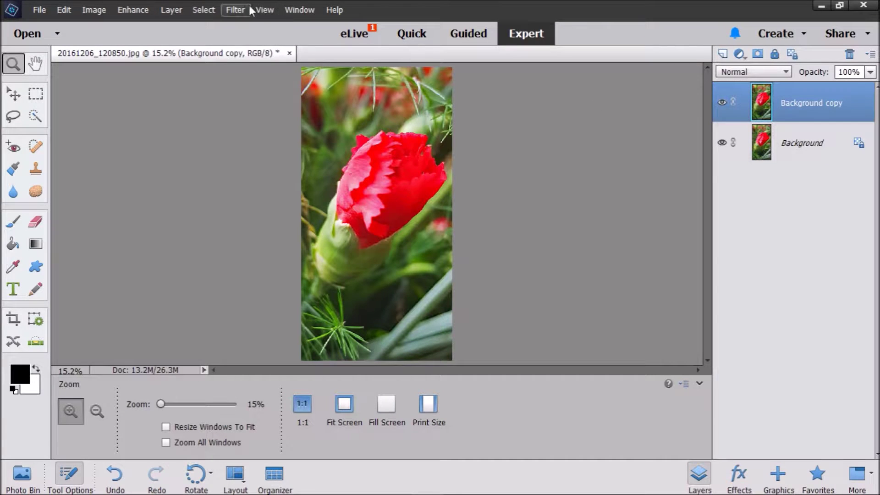
# Open Gaussian Blur for the Background copy layer, with its preview shrunk to 17% and its dialog moved clear of the photo
pyautogui.click(235, 10)
pyautogui.moveTo(281, 98)
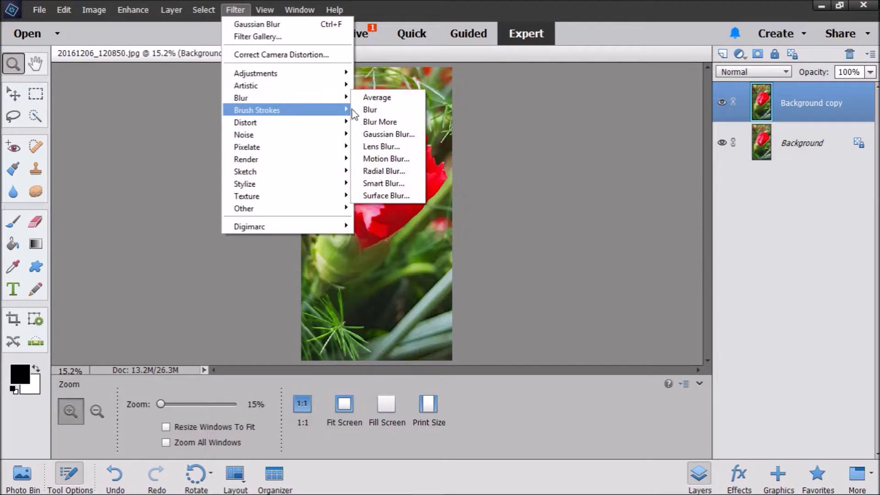
pyautogui.click(383, 134)
pyautogui.click(375, 246)
pyautogui.click(375, 247)
pyautogui.click(375, 247)
pyautogui.click(375, 247)
pyautogui.click(375, 247)
pyautogui.moveTo(485, 85); pyautogui.dragTo(669, 86)
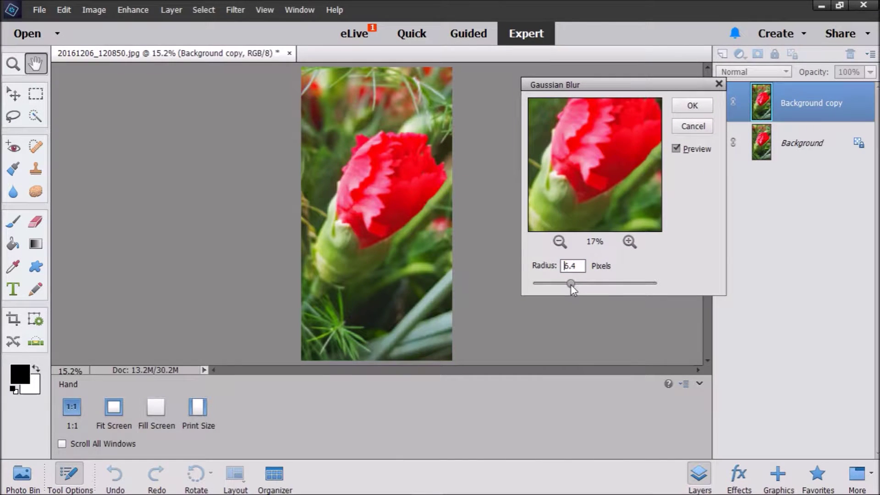
# Test the maximum blur radius, then reduce it to a light blur and apply it to the Background copy layer
pyautogui.moveTo(590, 284); pyautogui.dragTo(667, 291)
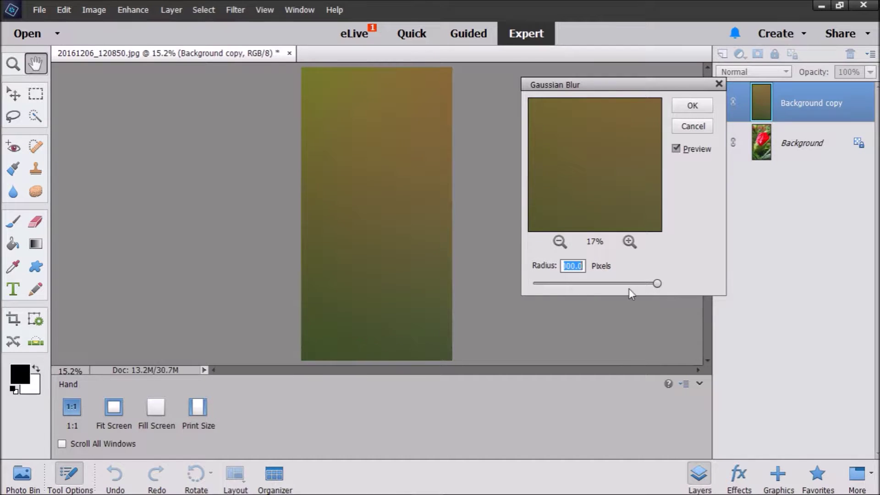
pyautogui.click(580, 283)
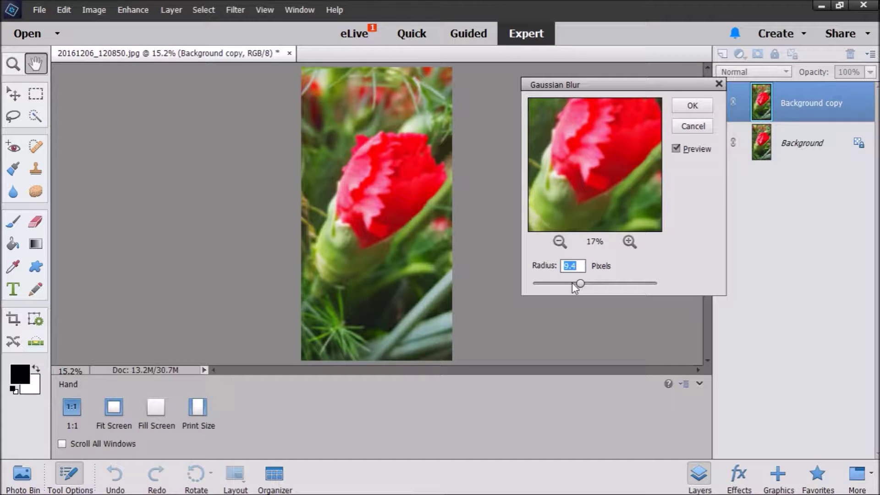
pyautogui.click(574, 284)
pyautogui.click(692, 106)
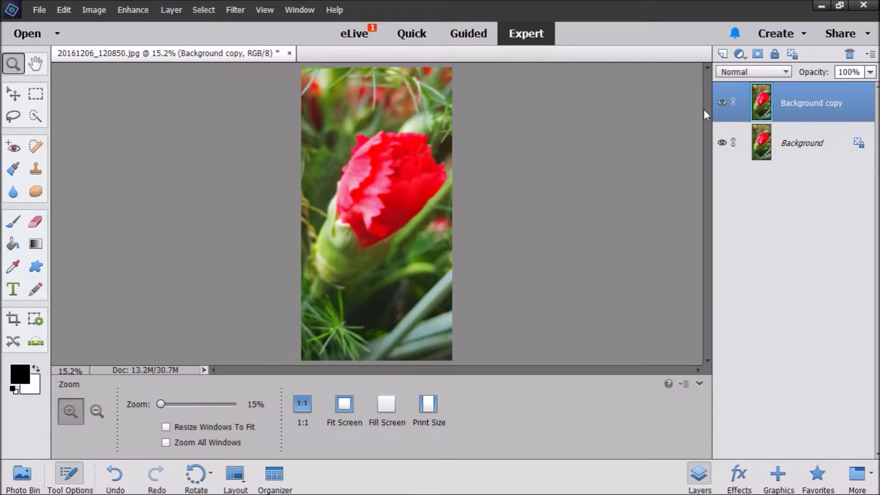
# Erase the blurred copy over the carnation and its green bud using a 65 px Eraser brush at 100% opacity
pyautogui.click(404, 226)
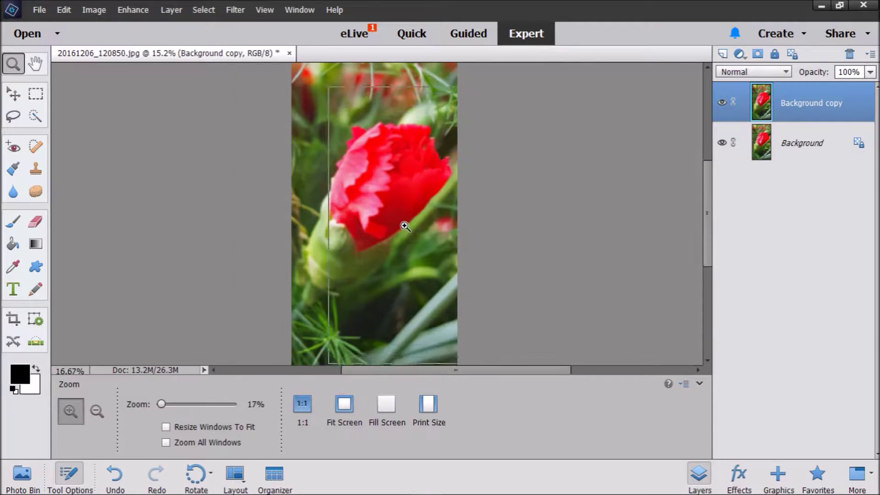
pyautogui.click(405, 226)
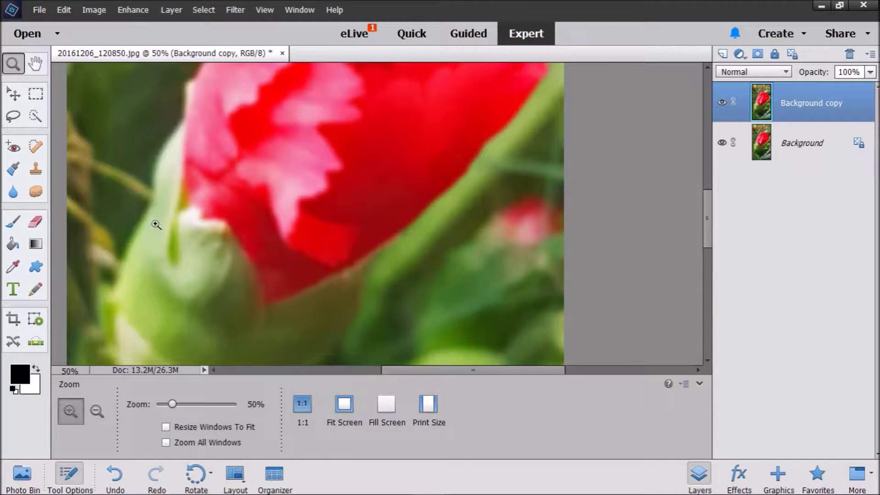
pyautogui.click(36, 222)
pyautogui.moveTo(196, 229)
pyautogui.mouseDown()
pyautogui.moveTo(164, 190)
pyautogui.moveTo(178, 144)
pyautogui.moveTo(187, 134)
pyautogui.moveTo(176, 179)
pyautogui.moveTo(194, 213)
pyautogui.moveTo(237, 154)
pyautogui.moveTo(204, 240)
pyautogui.moveTo(265, 143)
pyautogui.moveTo(241, 205)
pyautogui.moveTo(213, 193)
pyautogui.mouseUp()
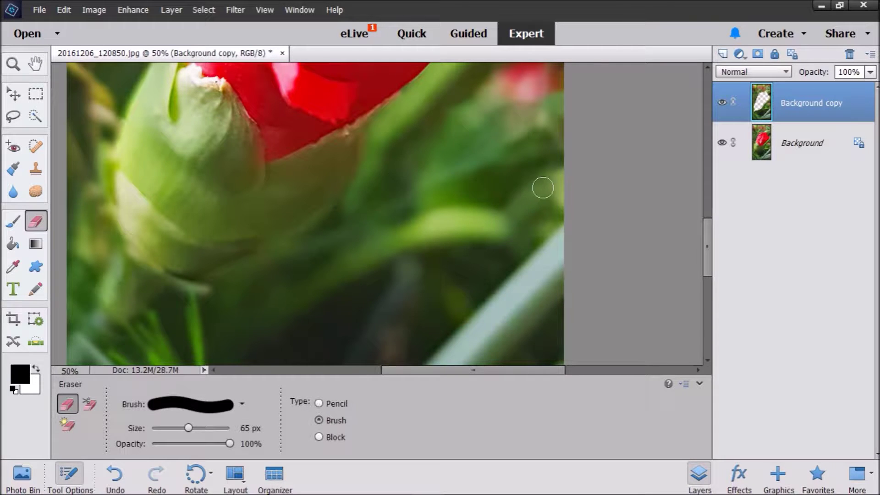
pyautogui.moveTo(709, 254); pyautogui.dragTo(712, 213)
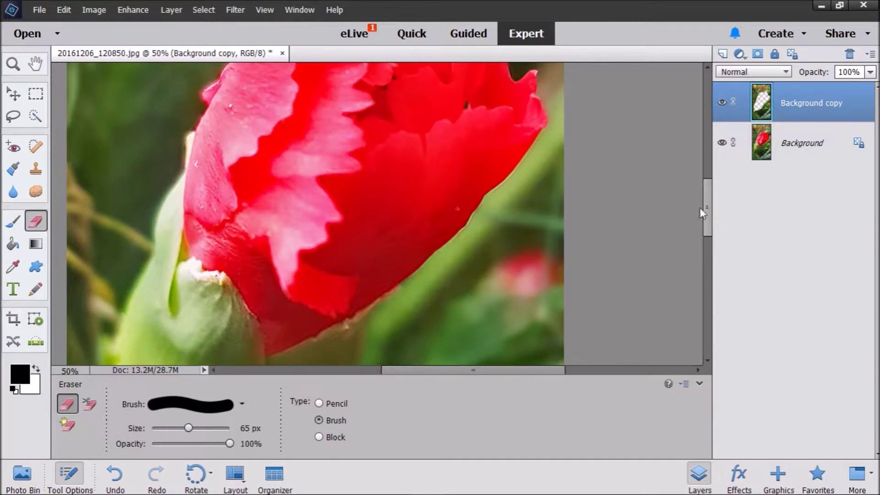
# Fit the whole photo on screen and flatten the blurred copy and the original into a single Background layer
pyautogui.click(12, 67)
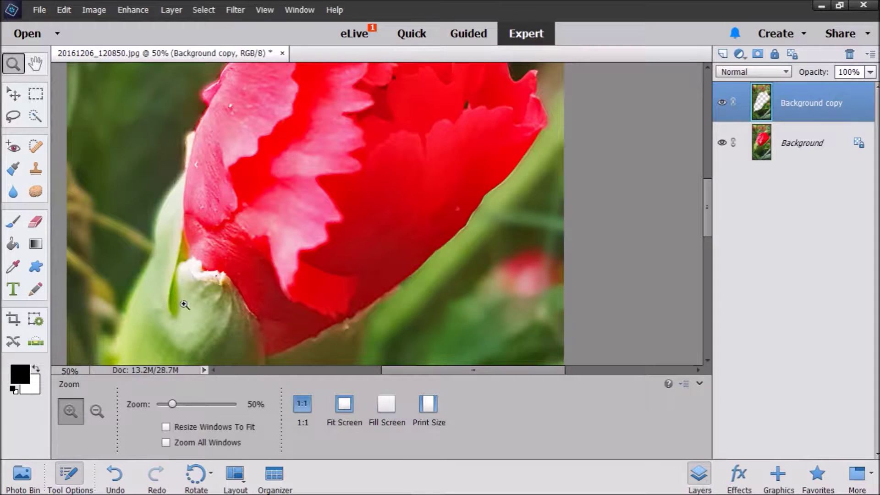
pyautogui.click(344, 415)
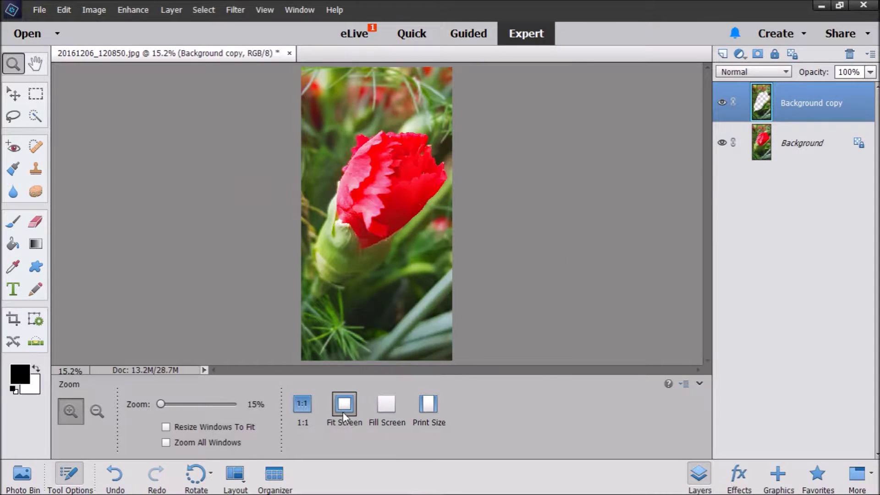
pyautogui.rightClick(832, 144)
pyautogui.click(841, 234)
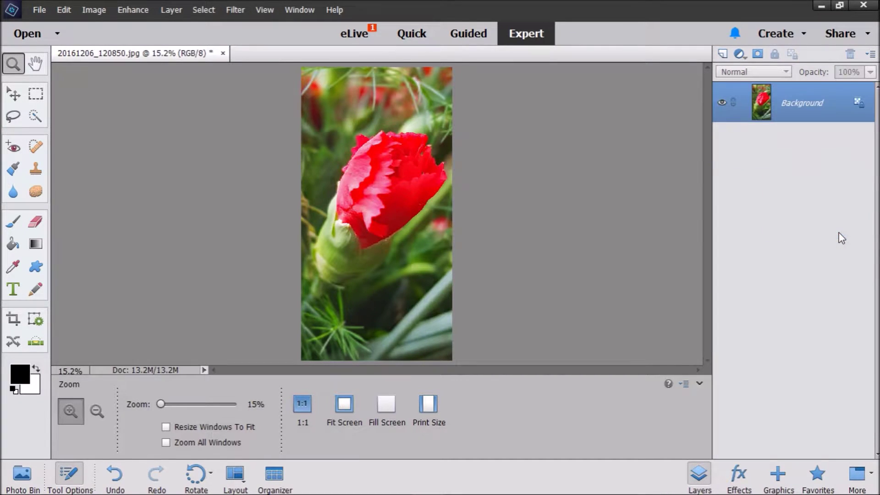
# Open Convert to Black and White, compare all the styles from Infrared Effect to Vivid Landscapes, and select Portraits
pyautogui.click(135, 10)
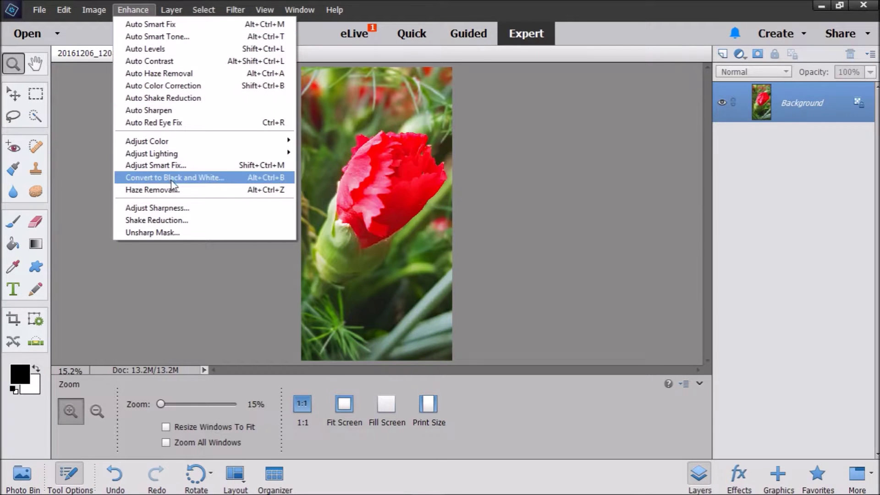
pyautogui.click(173, 178)
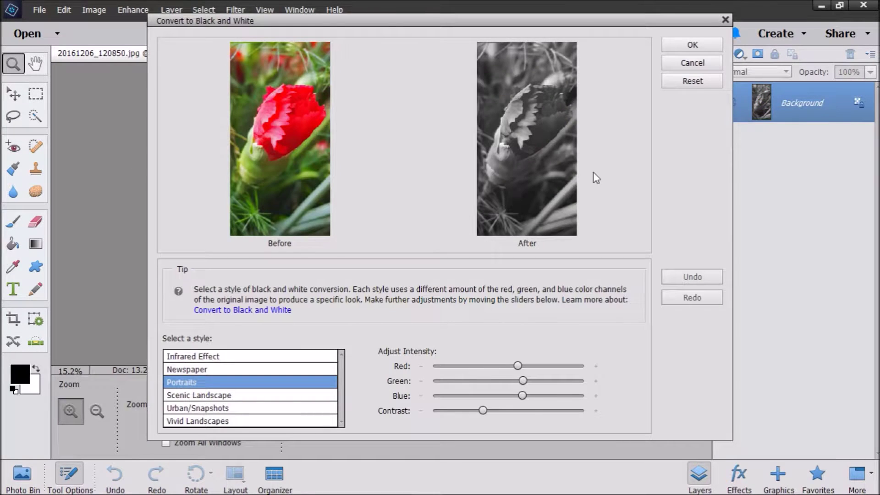
pyautogui.click(285, 359)
pyautogui.click(286, 369)
pyautogui.click(293, 383)
pyautogui.click(293, 398)
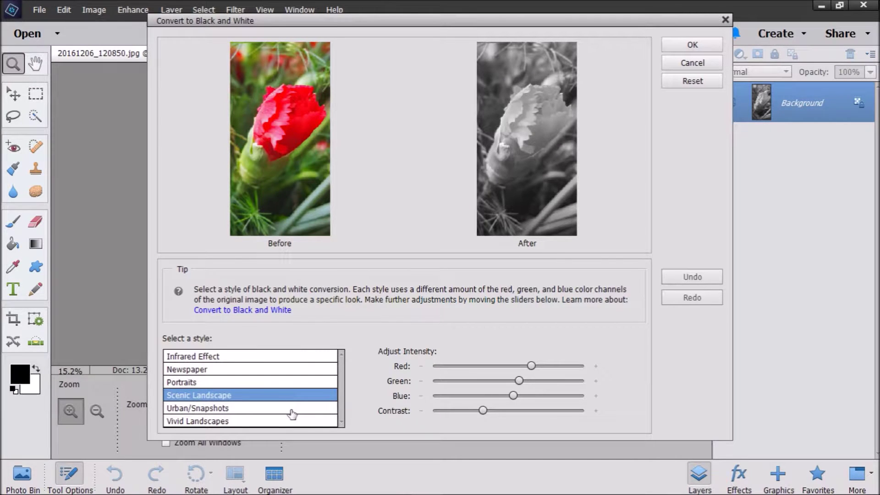
pyautogui.click(291, 409)
pyautogui.click(287, 422)
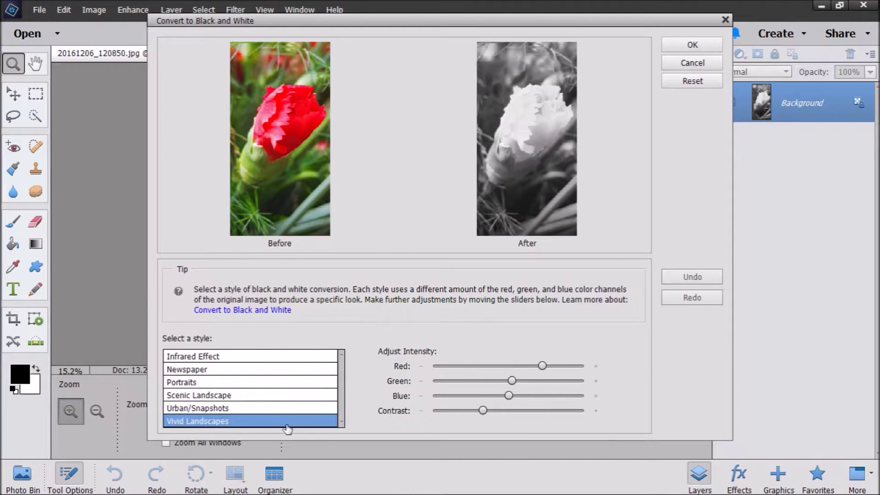
pyautogui.click(265, 382)
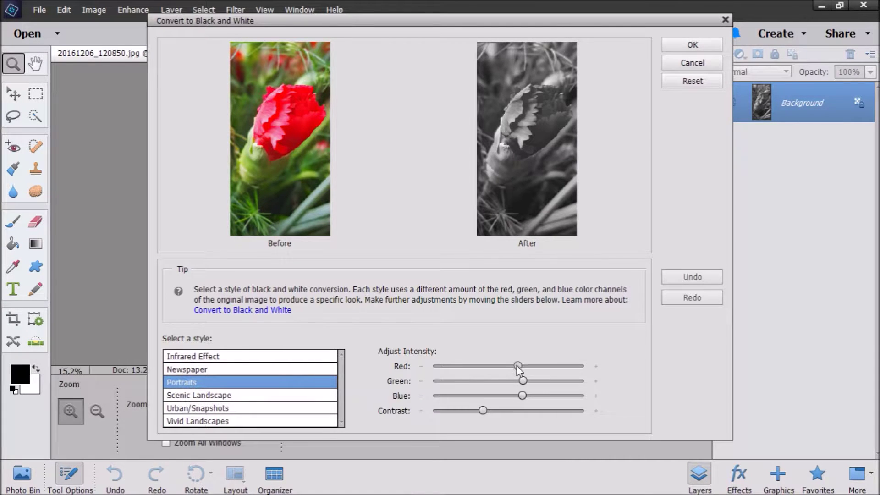
# Try different Red intensities for the Portraits style, then reset the adjustments
pyautogui.moveTo(518, 366)
pyautogui.mouseDown()
pyautogui.moveTo(535, 366)
pyautogui.moveTo(499, 367)
pyautogui.moveTo(533, 367)
pyautogui.mouseUp()
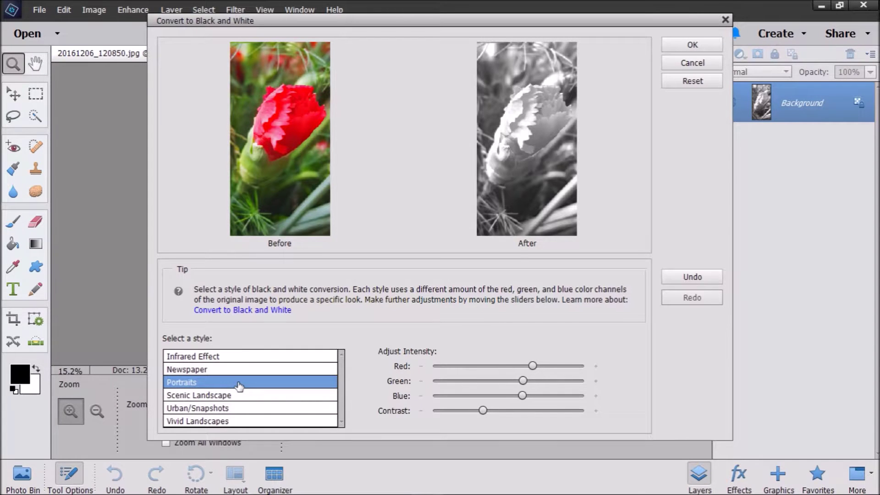
pyautogui.click(693, 277)
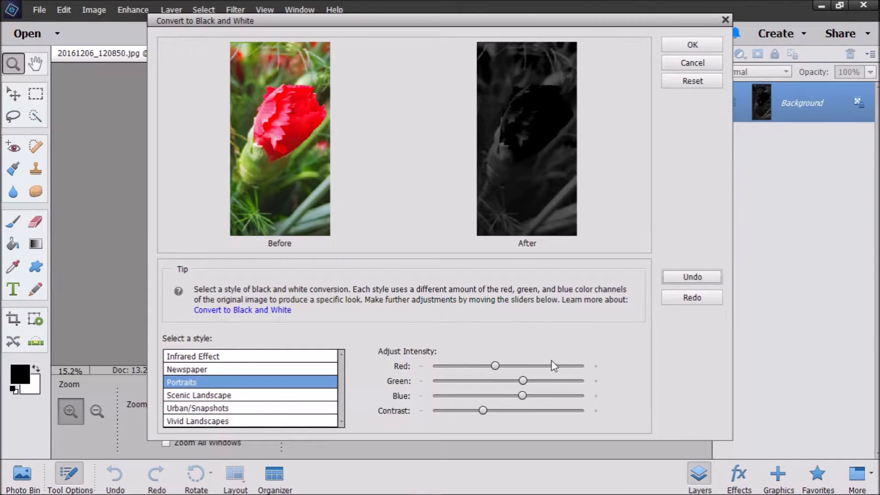
pyautogui.click(693, 276)
pyautogui.click(693, 83)
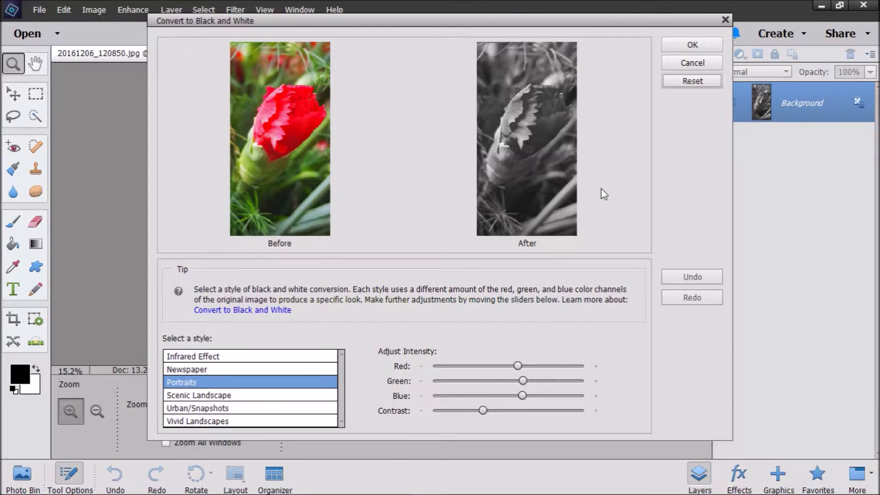
# Apply the Portraits black-and-white conversion to the photo, then undo it
pyautogui.click(697, 42)
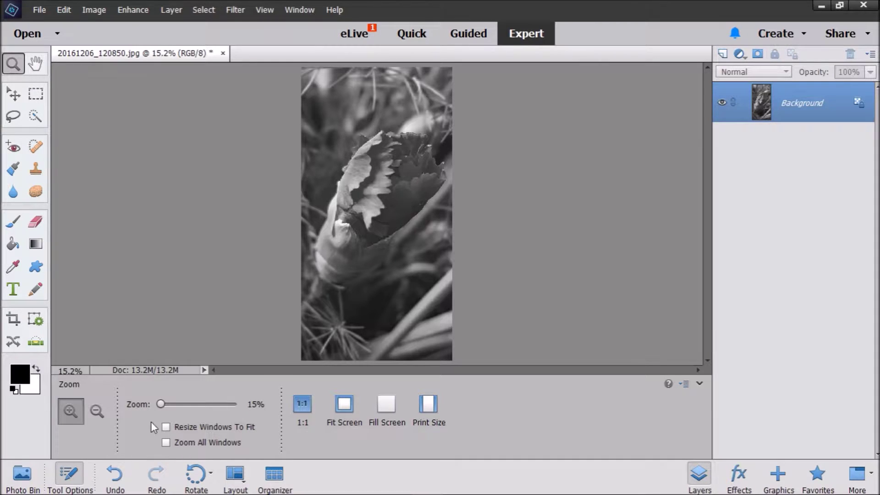
pyautogui.click(116, 475)
# Browse all the filter effects, try the second-to-last filter on the photo, then undo it
pyautogui.moveTo(715, 488)
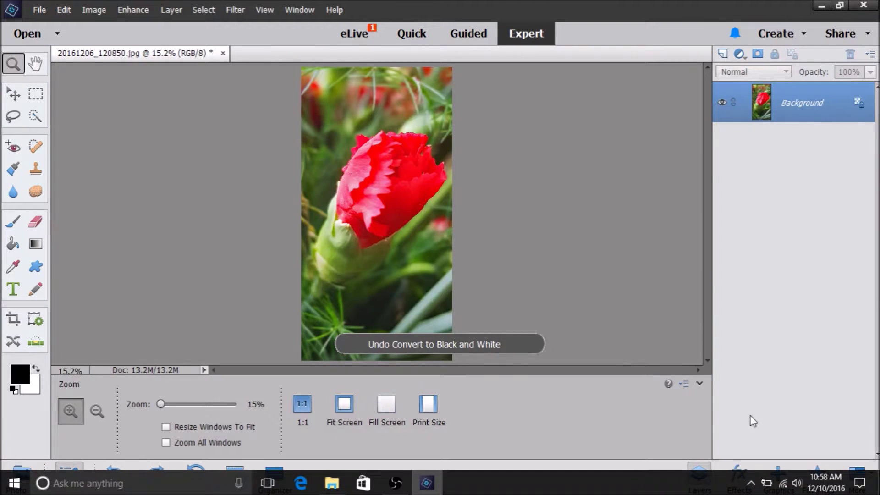
pyautogui.click(740, 474)
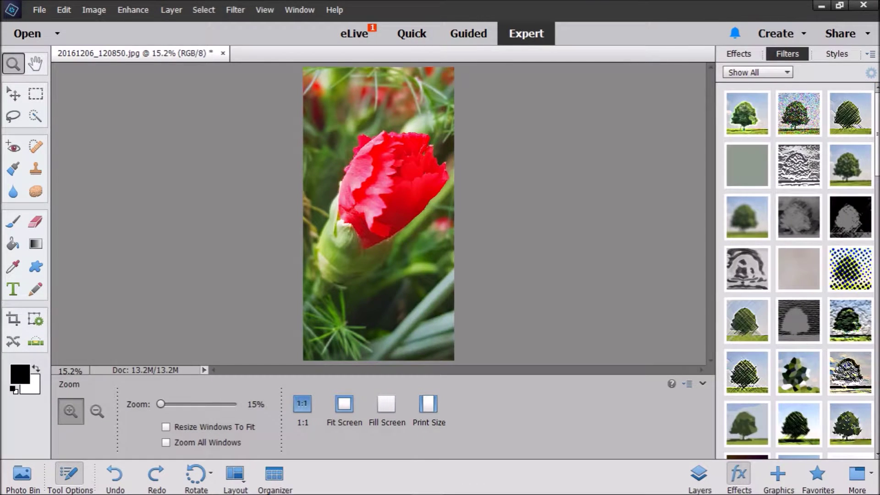
pyautogui.scroll(-10, 878, 133)
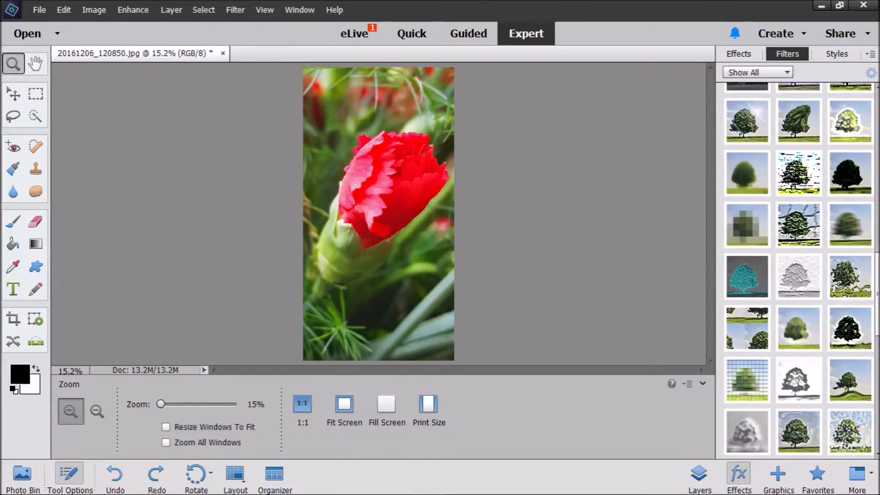
pyautogui.scroll(-5, 798, 270)
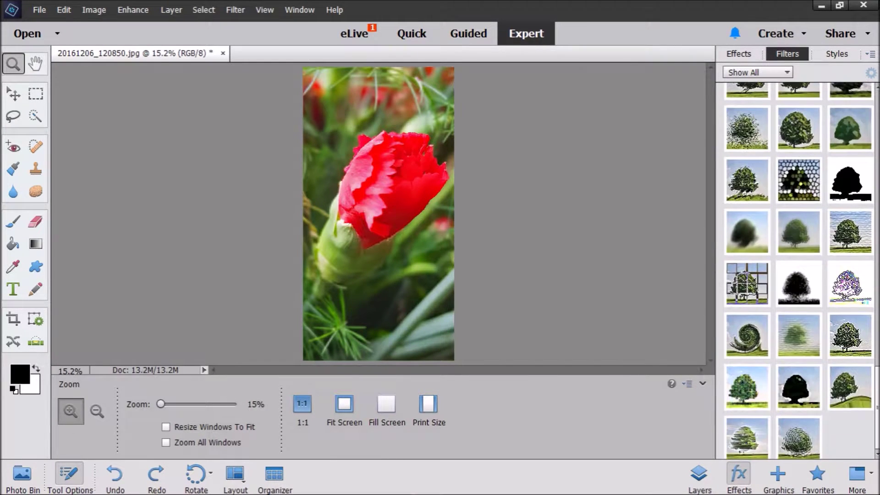
pyautogui.moveTo(745, 443); pyautogui.dragTo(363, 255)
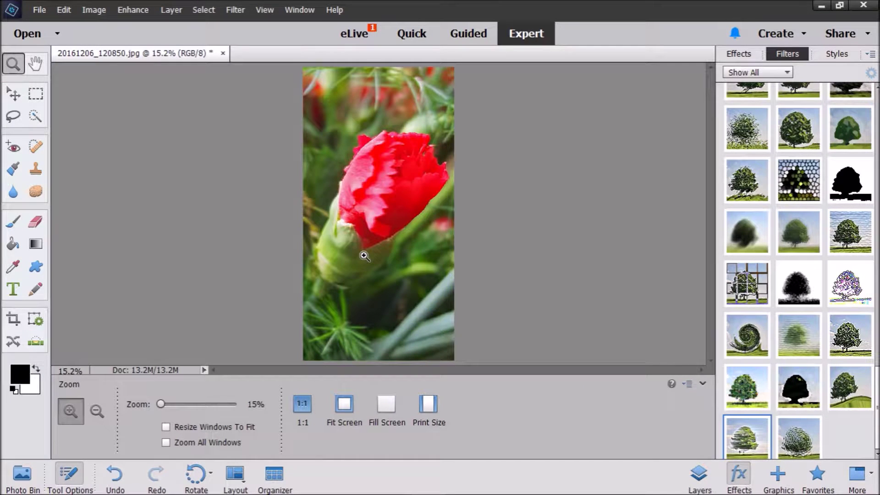
pyautogui.click(116, 486)
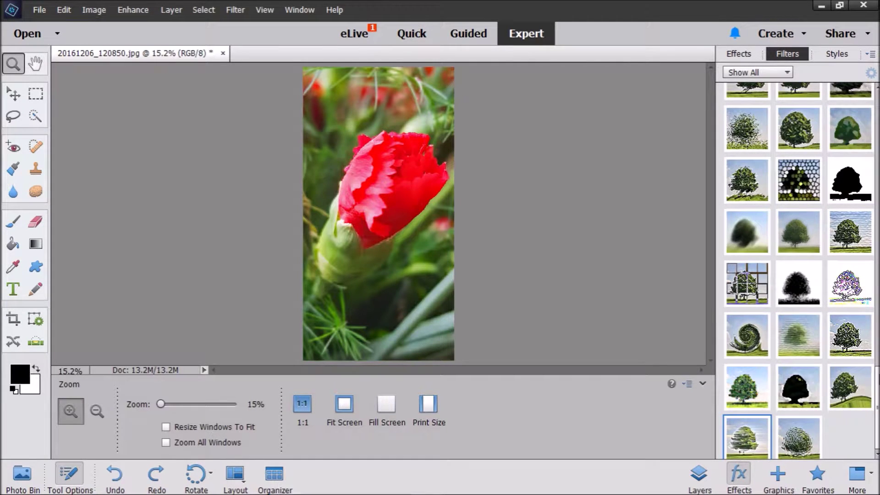
# Try the Grain filter on the photo, then undo it
pyautogui.scroll(5, 797, 296)
pyautogui.scroll(5, 799, 271)
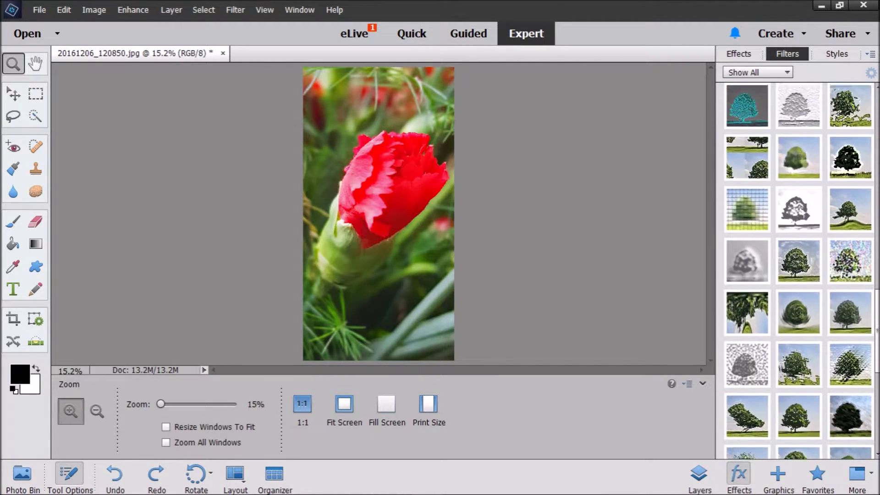
pyautogui.scroll(2, 806, 176)
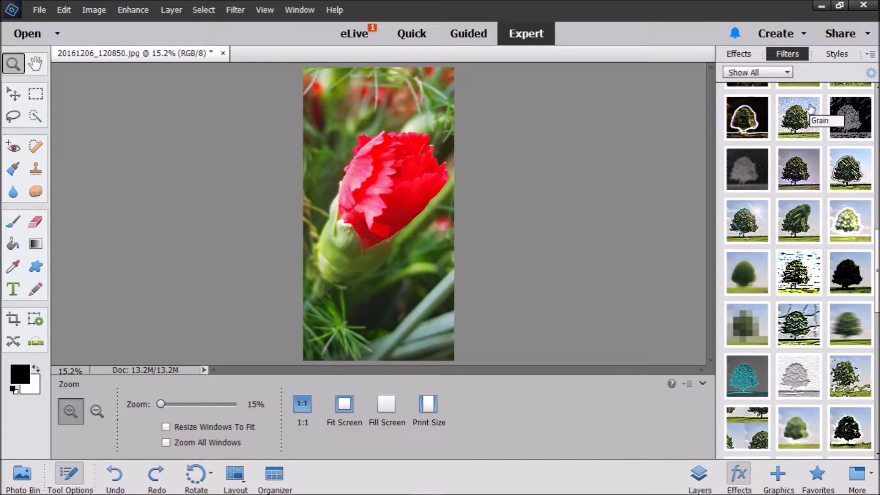
pyautogui.moveTo(800, 118); pyautogui.dragTo(457, 170)
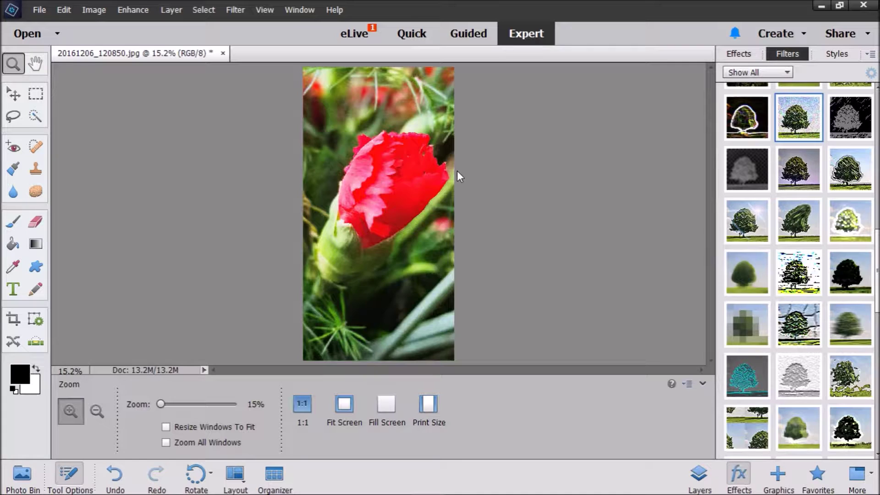
pyautogui.click(108, 488)
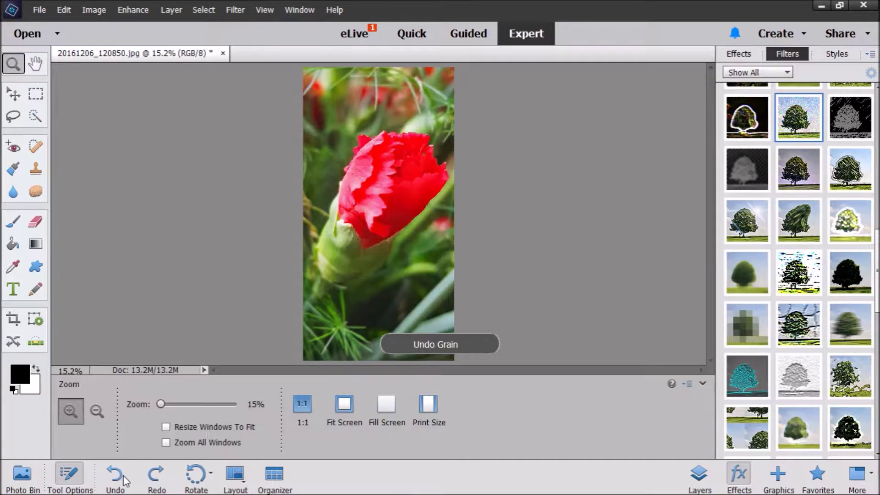
# Try the Desaturate Reds effect from the Faded Photo category on the photo, then undo it
pyautogui.click(748, 59)
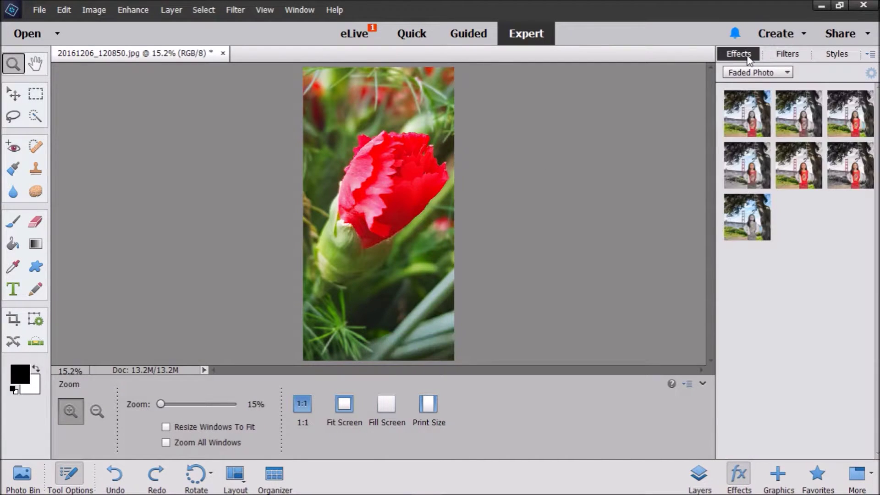
pyautogui.moveTo(756, 221); pyautogui.dragTo(410, 241)
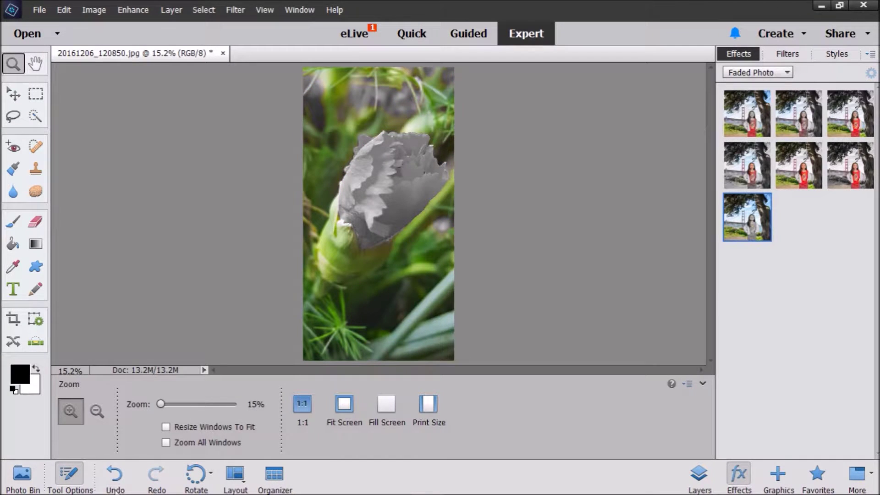
pyautogui.click(115, 479)
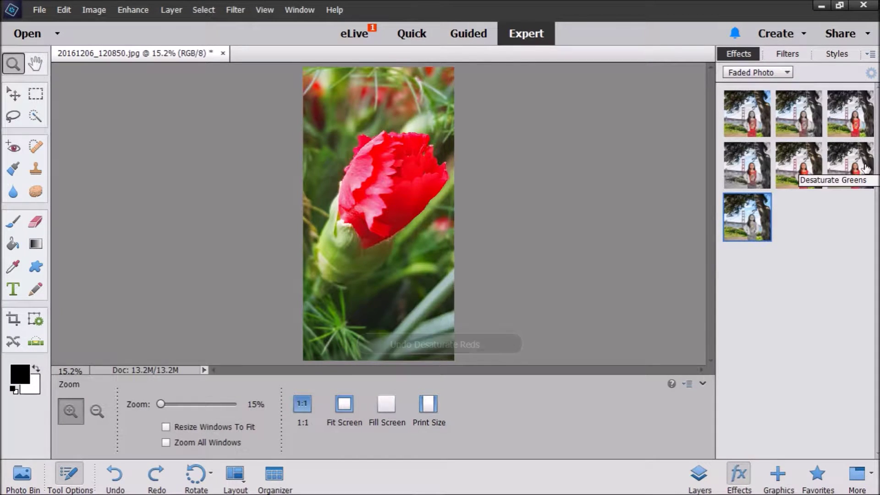
# Apply the Desaturate Greens effect from the Faded Photo category to the photo
pyautogui.moveTo(860, 158); pyautogui.dragTo(419, 202)
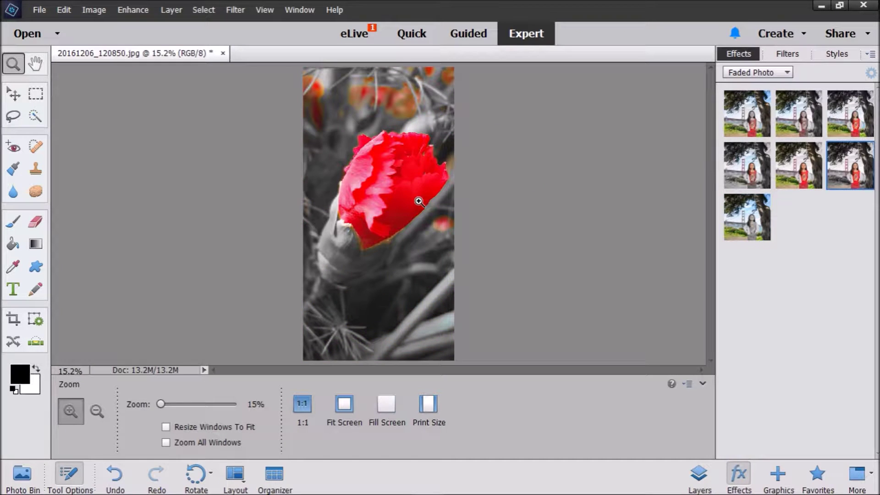
# Undo the Desaturate Greens effect, then try the Colorful Center effect on the carnation photo and undo it
pyautogui.click(115, 479)
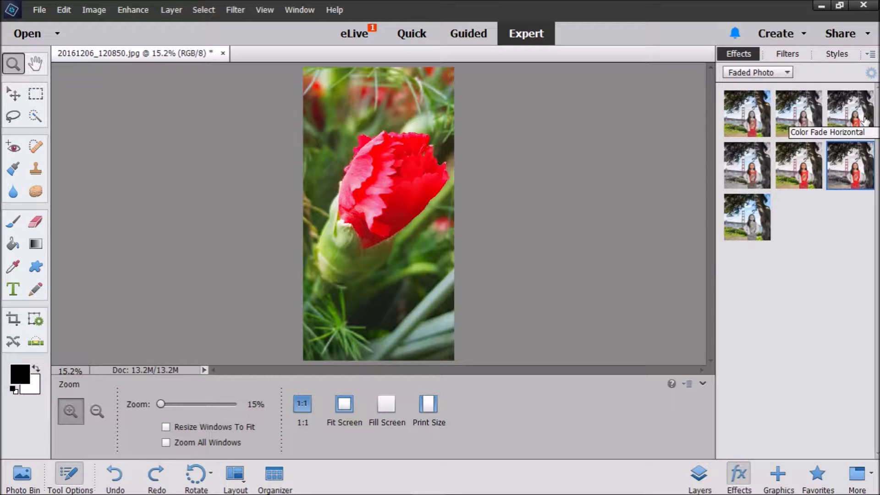
pyautogui.moveTo(736, 178); pyautogui.dragTo(334, 221)
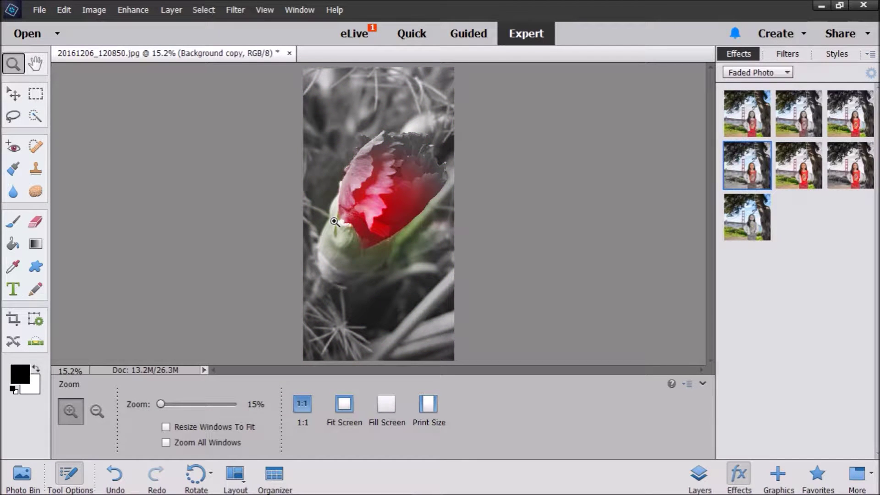
pyautogui.click(121, 479)
# Try the Water color Painting effect from the Painting category on the carnation photo, then undo it
pyautogui.click(770, 73)
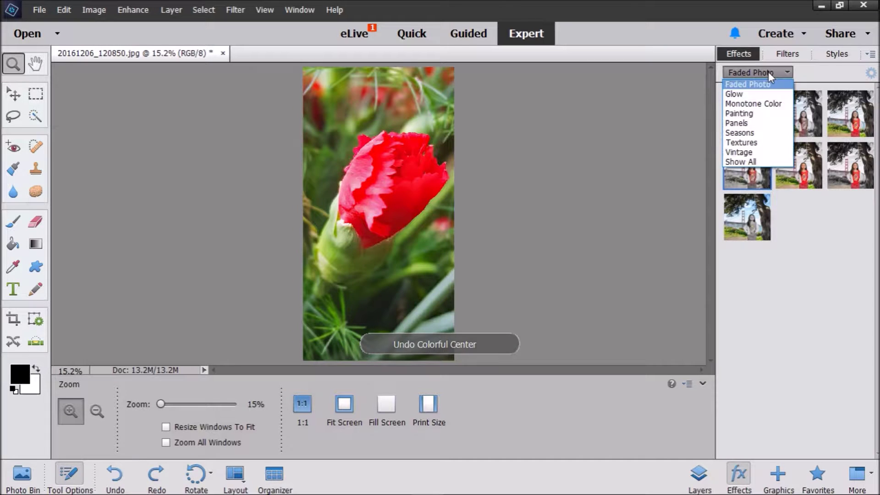
pyautogui.click(752, 113)
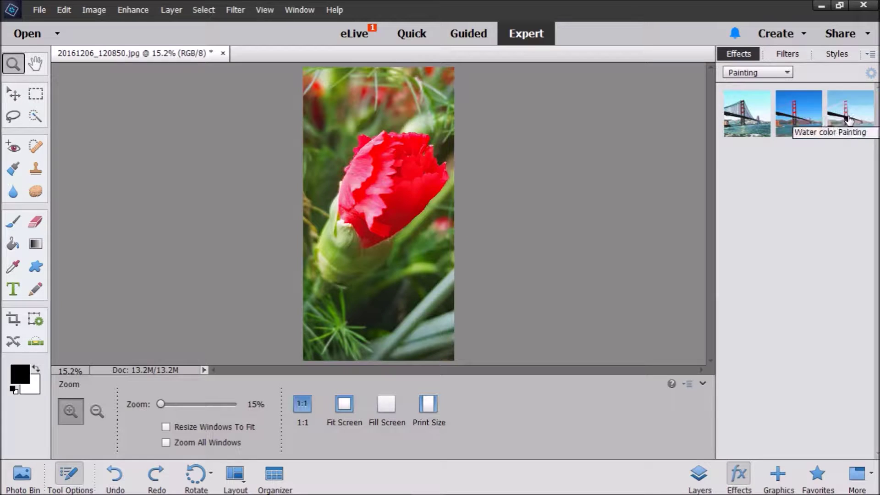
pyautogui.moveTo(849, 120)
pyautogui.mouseDown()
pyautogui.moveTo(393, 185)
pyautogui.moveTo(398, 192)
pyautogui.mouseUp()
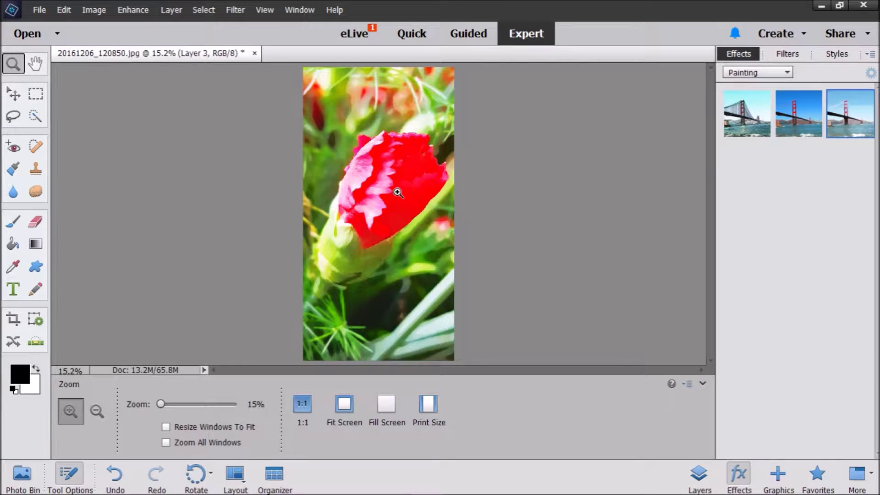
pyautogui.click(115, 475)
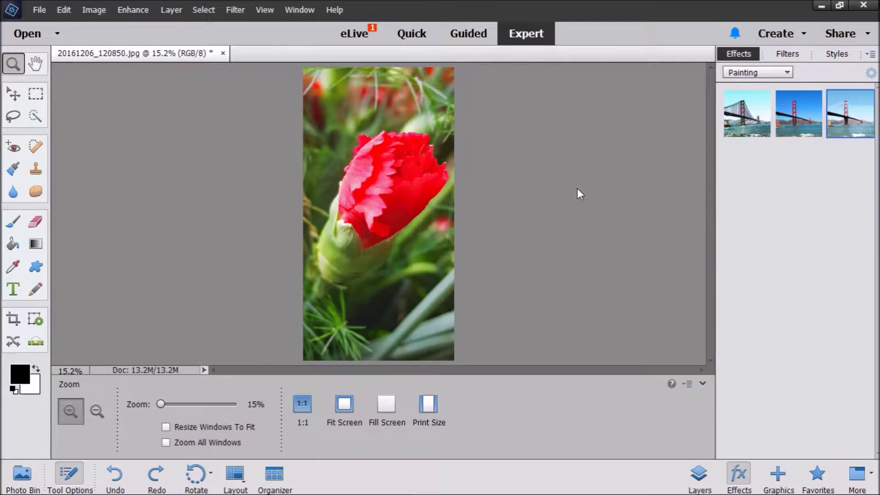
# Save the carnation photo as a JPEG named Edited 1 in the Editing Your Photos folder
pyautogui.click(39, 10)
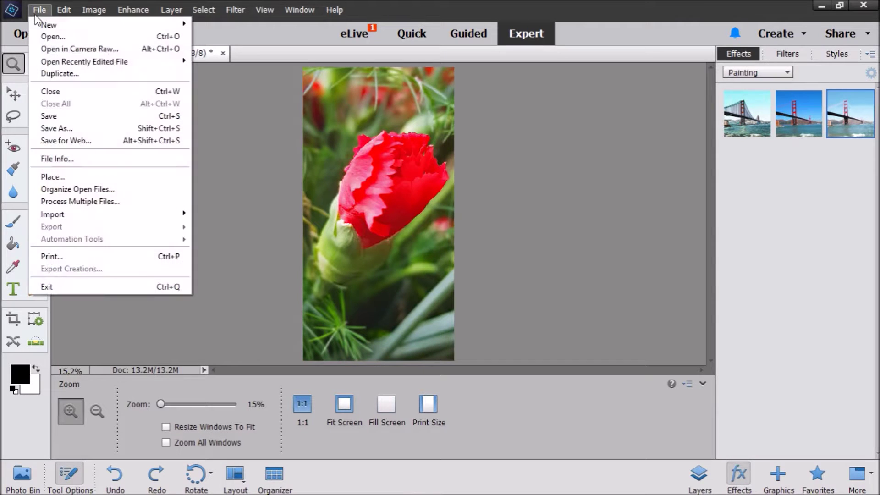
pyautogui.click(58, 128)
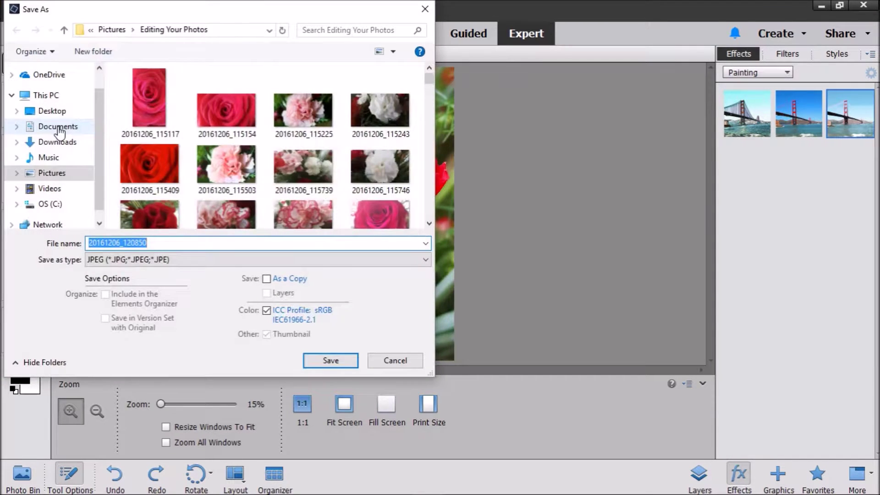
pyautogui.write('Edited 1')
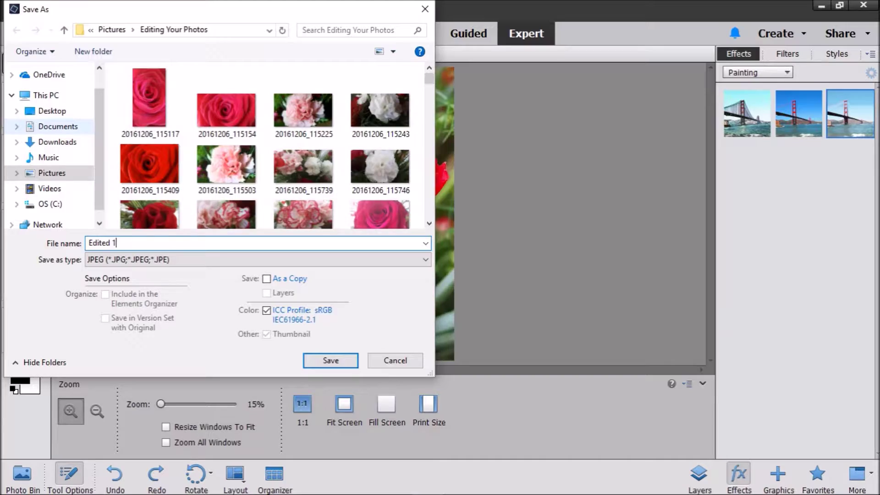
pyautogui.press('Return')
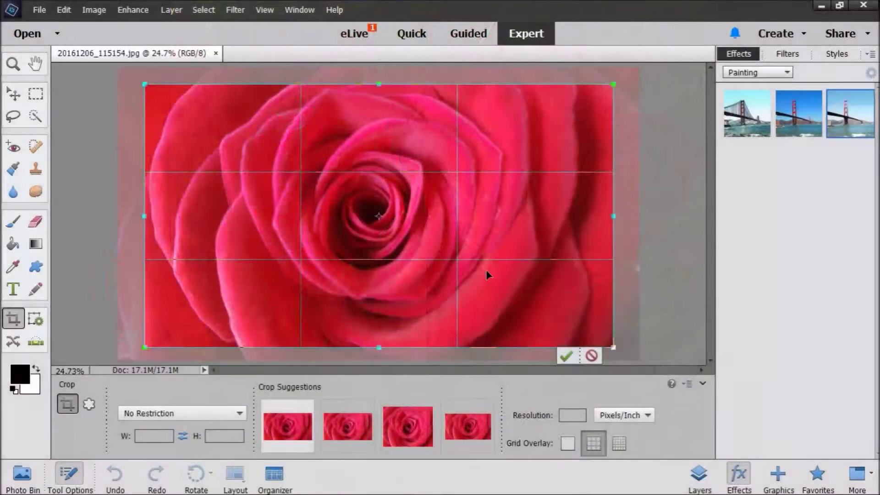
# Crop the rose photo to a slightly smaller frame with the flower's center in the middle
pyautogui.moveTo(144, 348); pyautogui.dragTo(125, 367)
pyautogui.moveTo(371, 262); pyautogui.dragTo(372, 247)
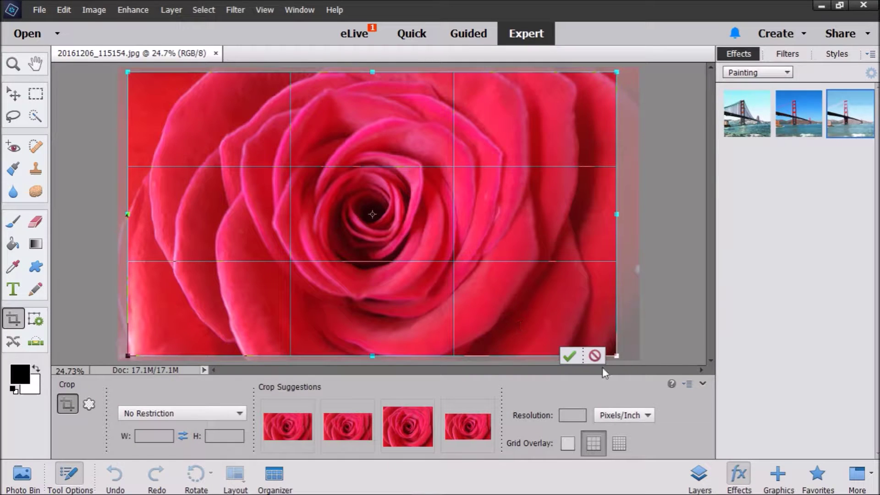
pyautogui.click(566, 356)
# Adjust the rose photo's lighting to Brightness 27 and Contrast 40
pyautogui.click(132, 10)
pyautogui.moveTo(276, 152)
pyautogui.click(338, 165)
pyautogui.moveTo(674, 122); pyautogui.dragTo(715, 143)
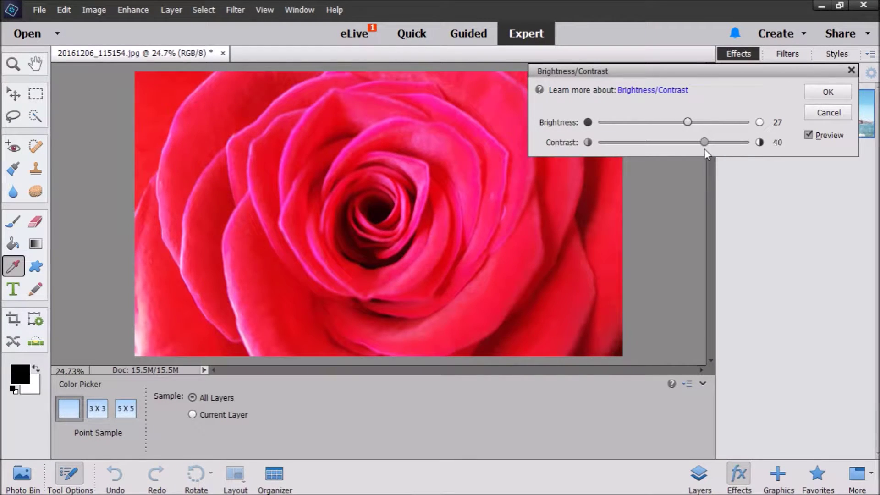
pyautogui.click(816, 89)
pyautogui.press('c')
# Adjust the rose photo's color to Hue +8 and Saturation +27
pyautogui.click(133, 10)
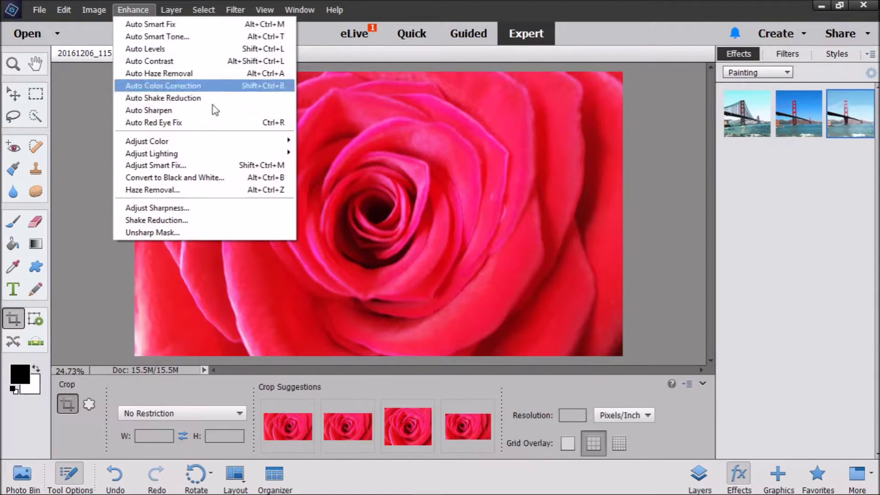
pyautogui.moveTo(293, 138)
pyautogui.click(347, 152)
pyautogui.moveTo(651, 171); pyautogui.dragTo(667, 172)
pyautogui.moveTo(650, 140); pyautogui.dragTo(656, 142)
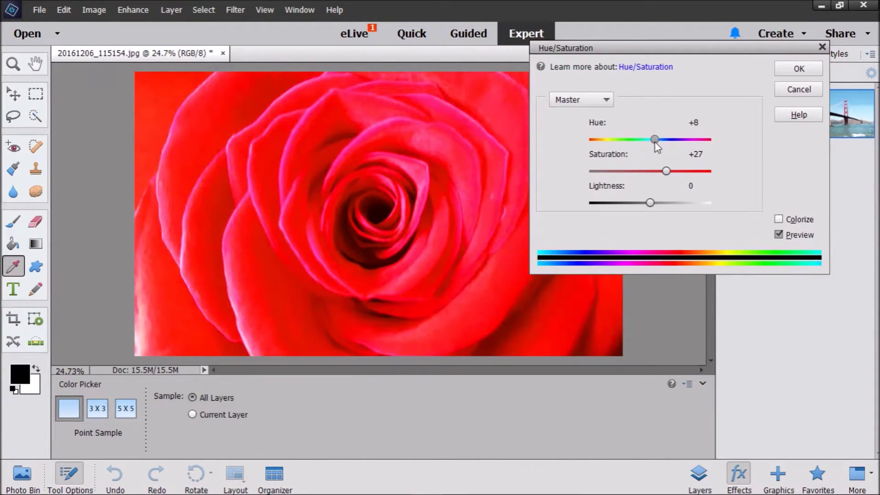
pyautogui.click(783, 68)
# Apply Haze Removal to the rose photo with slightly higher haze reduction and lower sensitivity, comparing before and after
pyautogui.click(150, 6)
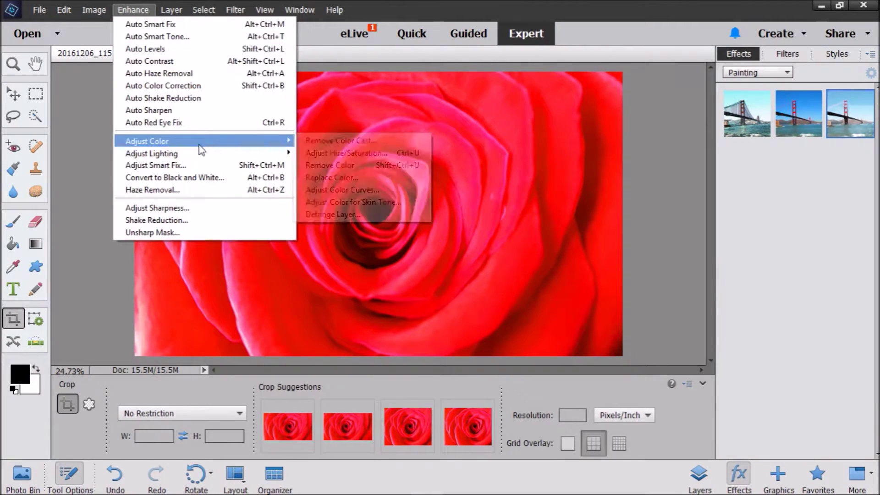
pyautogui.click(199, 195)
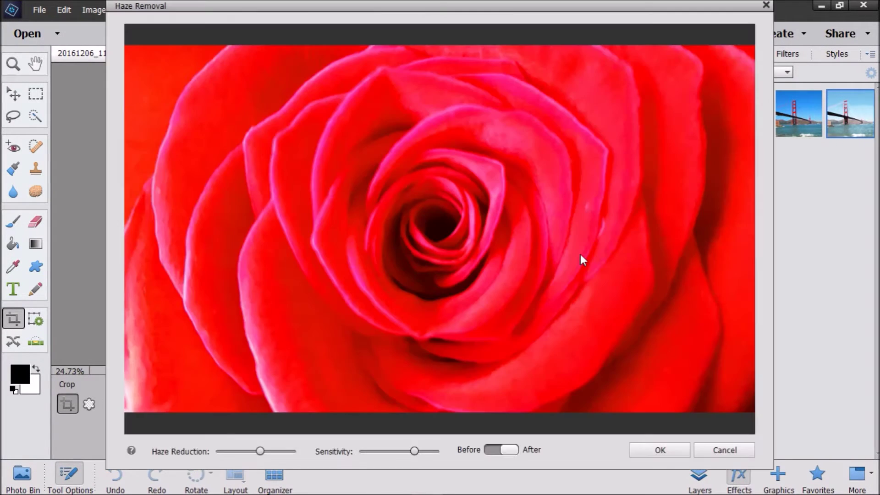
pyautogui.moveTo(260, 452); pyautogui.dragTo(263, 452)
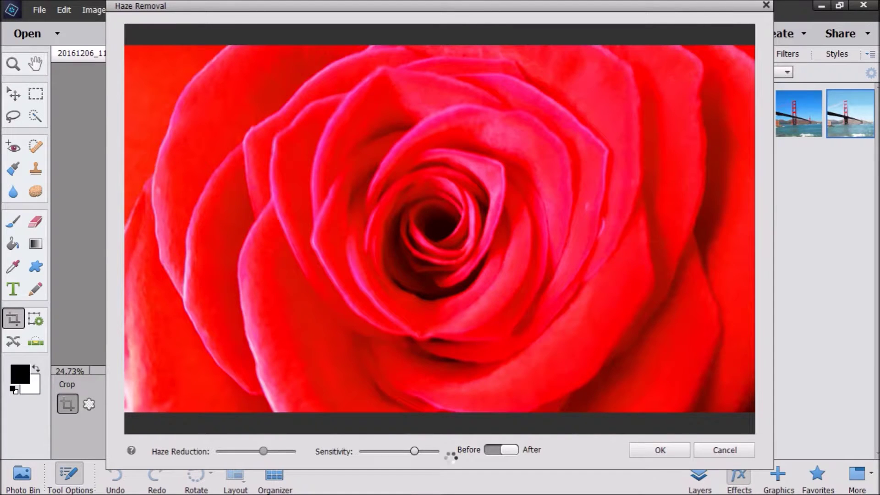
pyautogui.click(494, 450)
pyautogui.click(511, 450)
pyautogui.moveTo(401, 454); pyautogui.dragTo(390, 454)
pyautogui.click(497, 454)
pyautogui.click(511, 451)
pyautogui.click(660, 451)
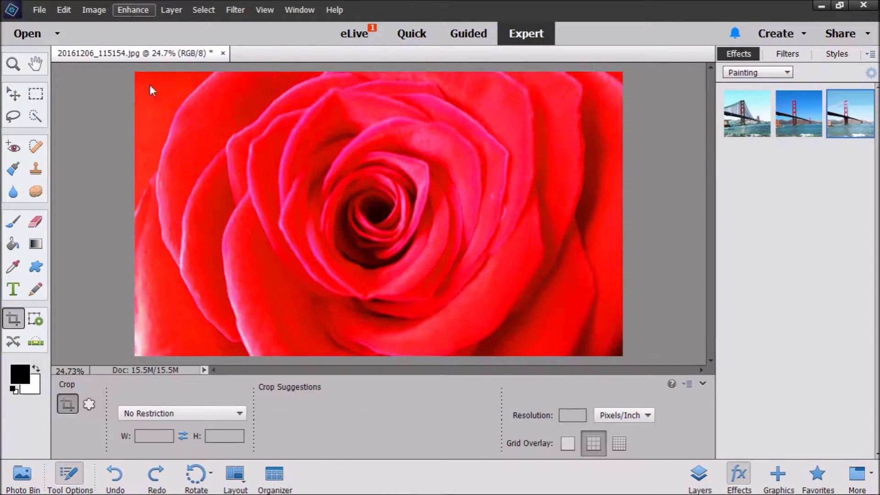
# Sharpen the rose photo with Adjust Sharpness at an amount of 30% and a radius of 0.9 px
pyautogui.click(133, 9)
pyautogui.click(192, 205)
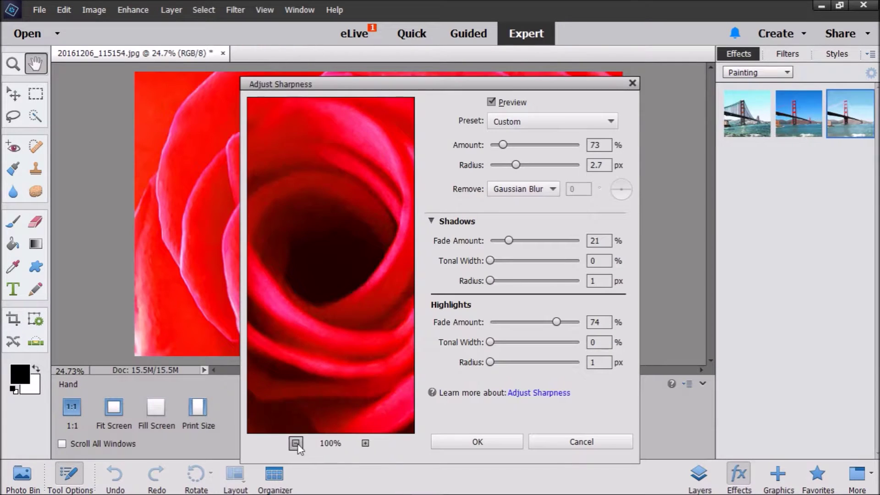
pyautogui.click(296, 443)
pyautogui.moveTo(501, 84); pyautogui.dragTo(739, 20)
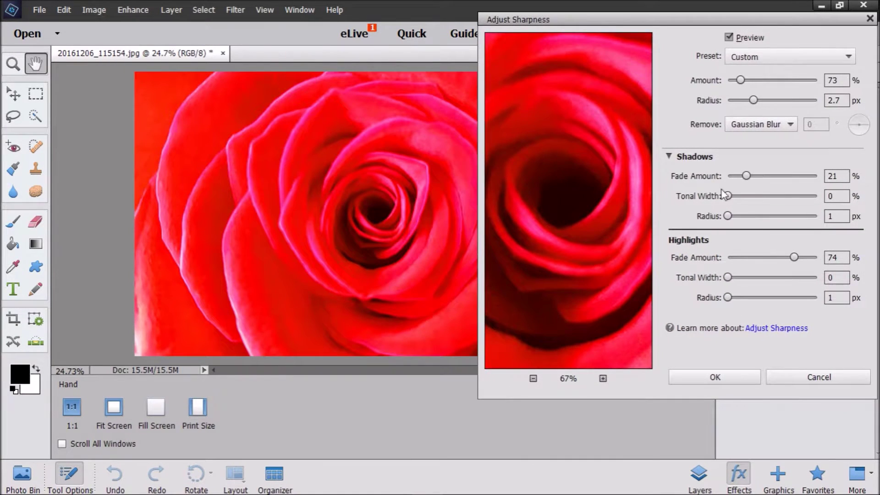
pyautogui.moveTo(741, 81); pyautogui.dragTo(743, 105)
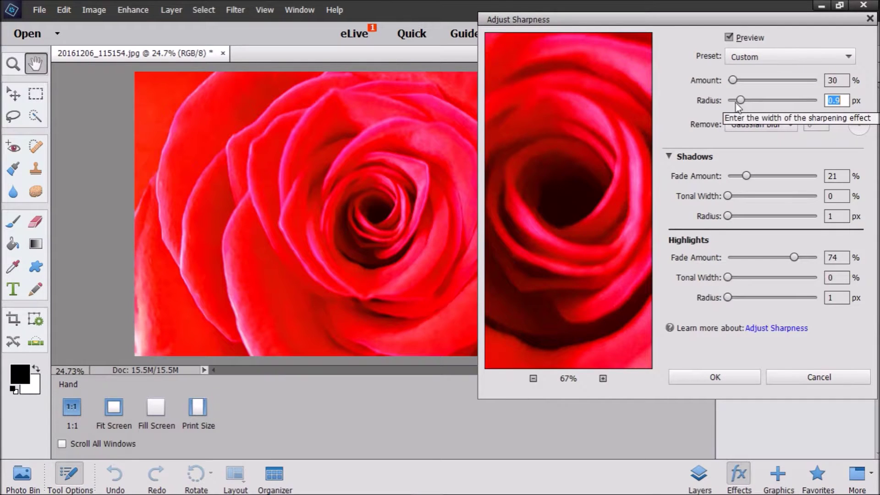
pyautogui.click(716, 384)
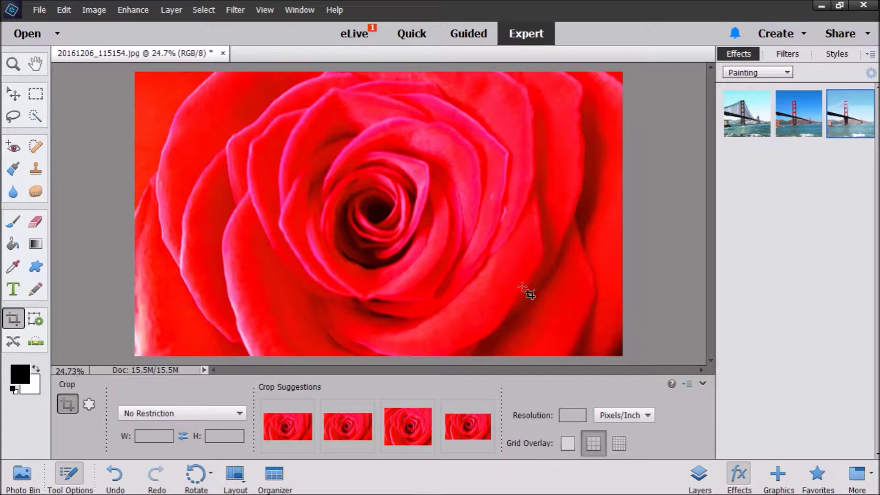
# Adjust the rose's Shadows/Highlights with Lighten Shadows 0%, Midtone Contrast +29% and increased Darken Highlights
pyautogui.click(133, 11)
pyautogui.moveTo(270, 143)
pyautogui.click(332, 156)
pyautogui.click(342, 153)
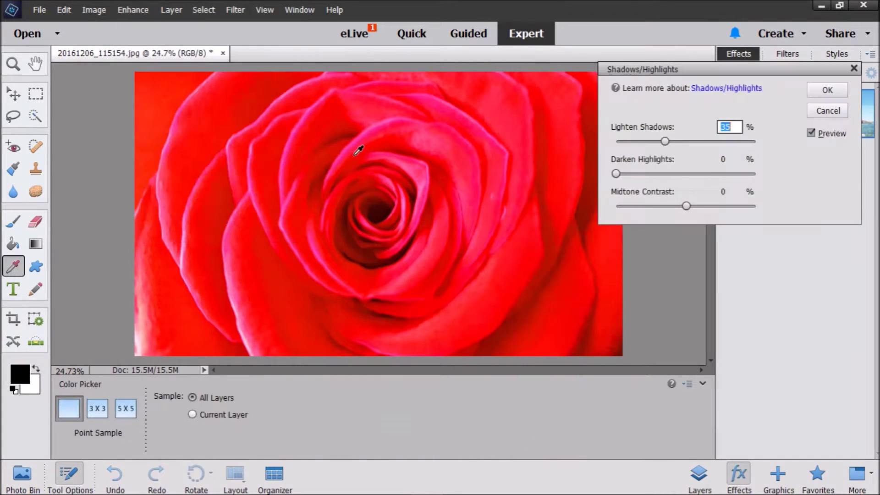
pyautogui.moveTo(672, 140); pyautogui.dragTo(636, 174)
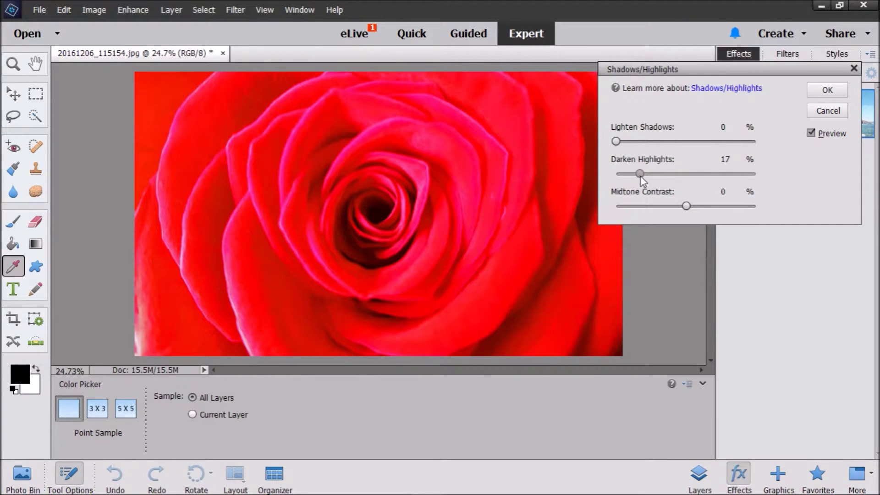
pyautogui.moveTo(687, 206); pyautogui.dragTo(706, 221)
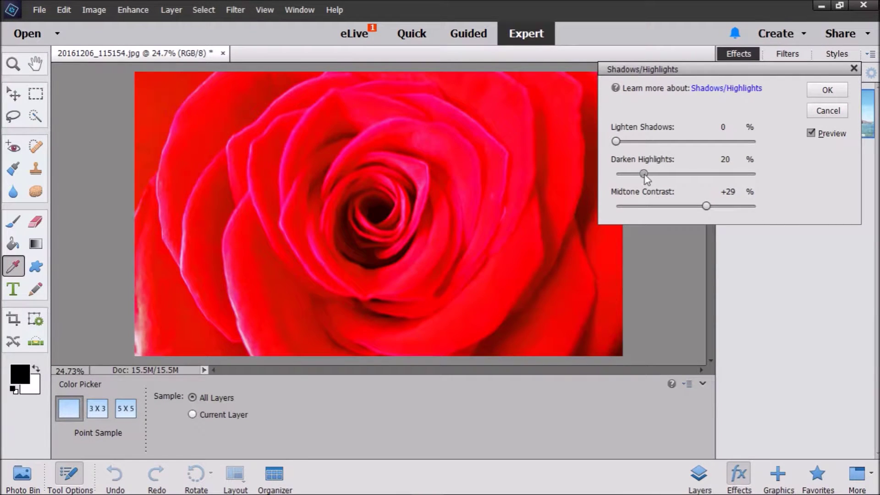
pyautogui.moveTo(643, 173); pyautogui.dragTo(677, 179)
pyautogui.click(828, 90)
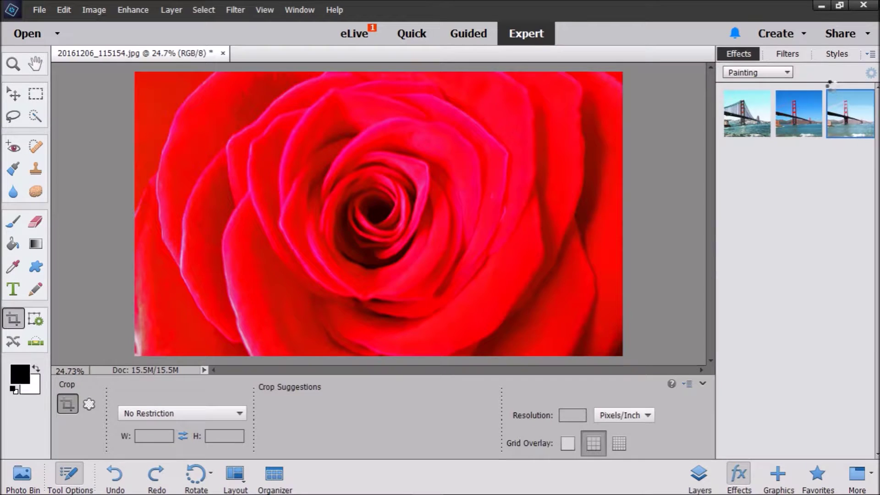
# Raise the rose photo's brightness to 4 and increase its contrast with Brightness/Contrast
pyautogui.click(133, 10)
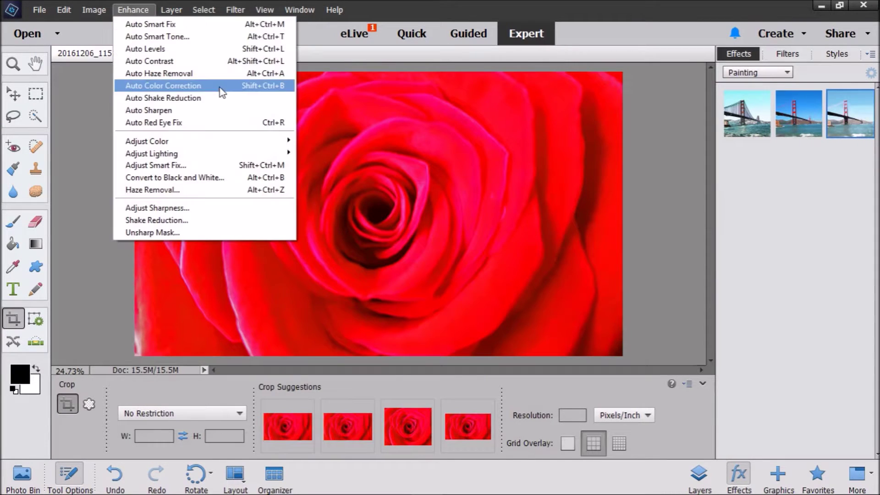
pyautogui.moveTo(242, 153)
pyautogui.click(324, 165)
pyautogui.moveTo(674, 122)
pyautogui.mouseDown()
pyautogui.moveTo(689, 124)
pyautogui.moveTo(660, 124)
pyautogui.moveTo(676, 126)
pyautogui.mouseUp()
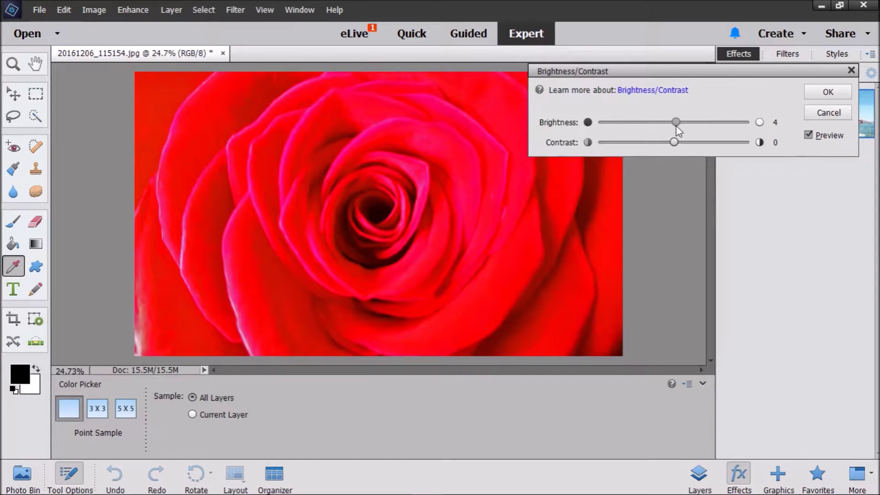
pyautogui.click(697, 143)
pyautogui.moveTo(644, 152); pyautogui.dragTo(609, 154)
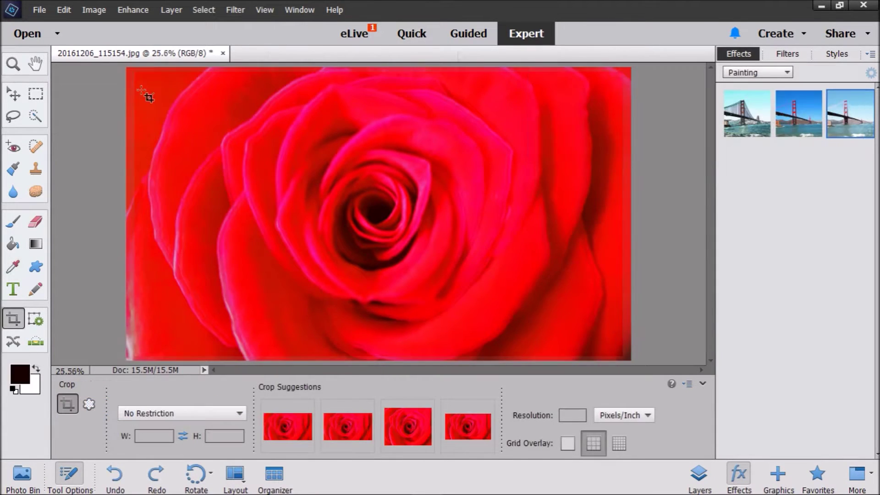
# Crop a thin strip off all edges of the rose photo, nudging the crop frame slightly upward
pyautogui.moveTo(142, 87); pyautogui.dragTo(626, 360)
pyautogui.moveTo(412, 235); pyautogui.dragTo(407, 224)
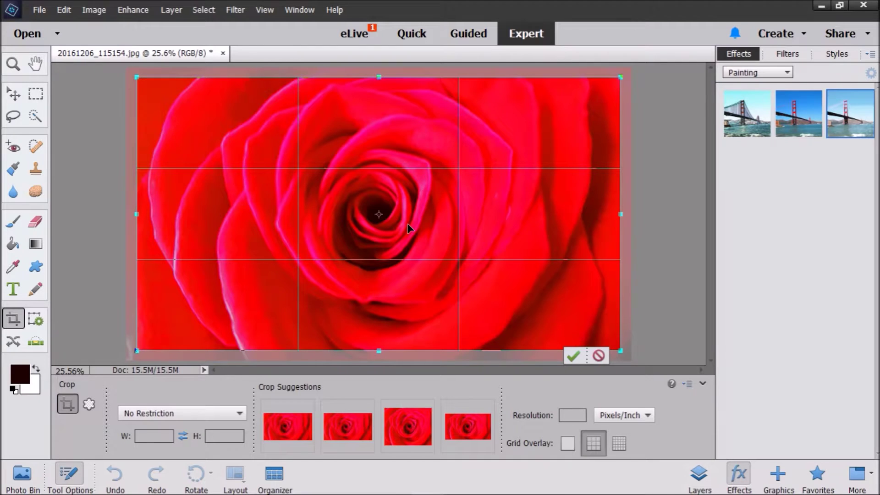
pyautogui.press('Up')
pyautogui.press('Up')
pyautogui.press('Up')
pyautogui.press('Up')
pyautogui.press('Up')
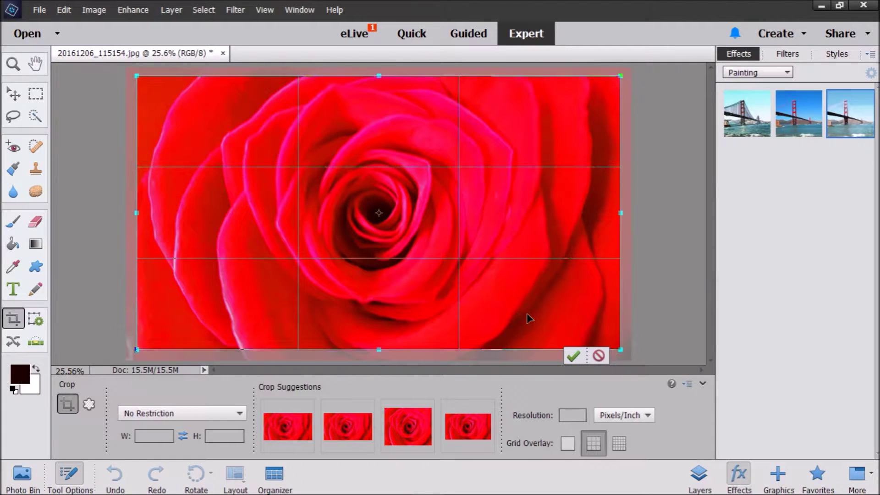
pyautogui.click(572, 357)
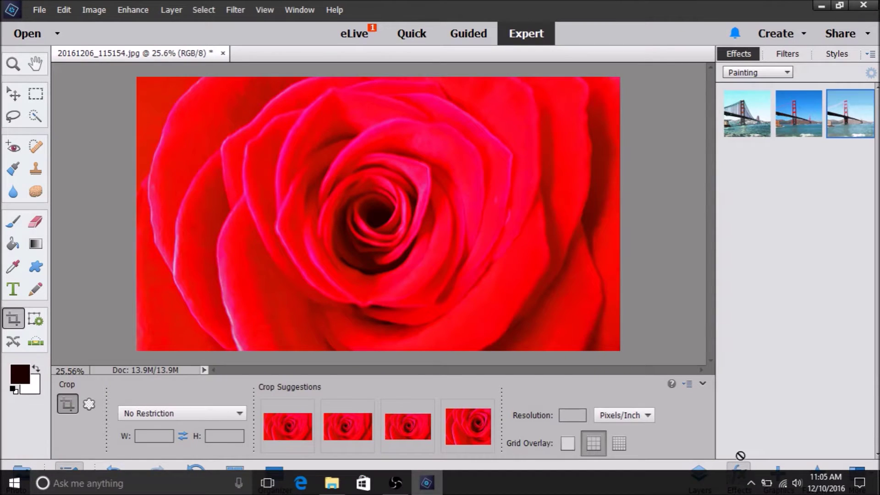
# Apply the Colorful Center effect from the Faded Photo category to the rose photo
pyautogui.click(771, 75)
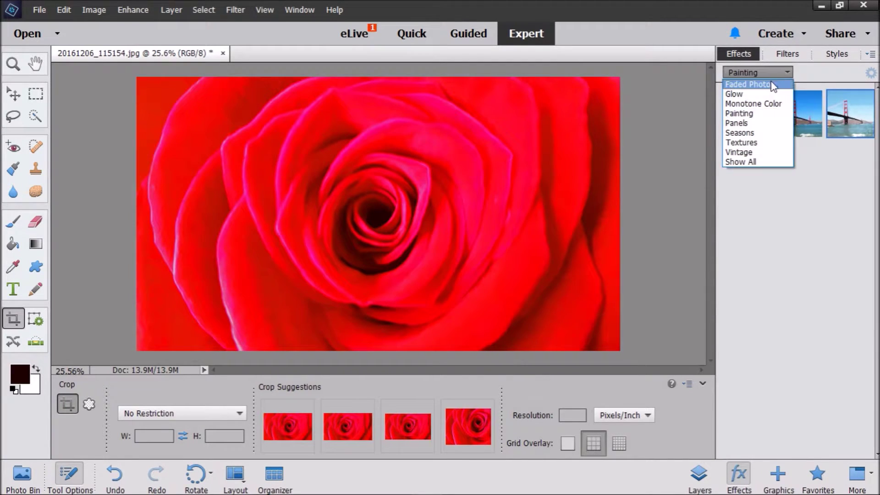
pyautogui.click(773, 83)
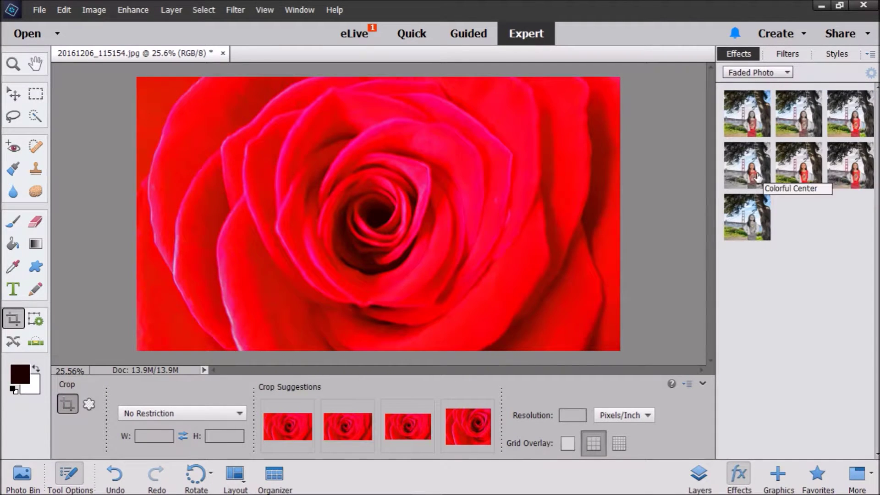
pyautogui.moveTo(765, 176); pyautogui.dragTo(467, 262)
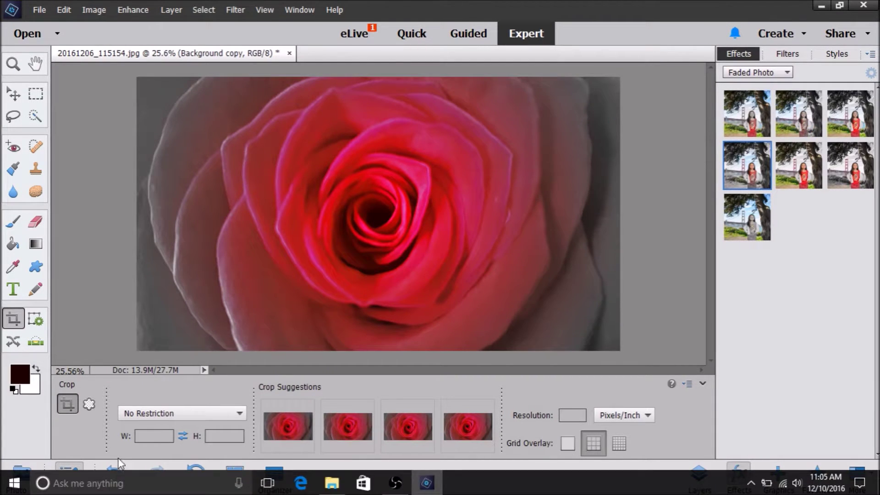
# Undo the Faded Photo effects on the rose and apply the warm golden effect from the Seasons category
pyautogui.click(115, 477)
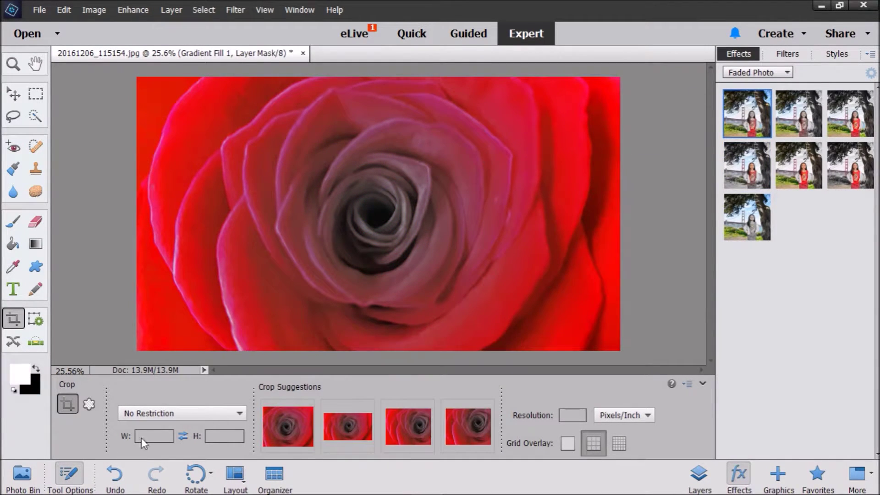
pyautogui.click(121, 470)
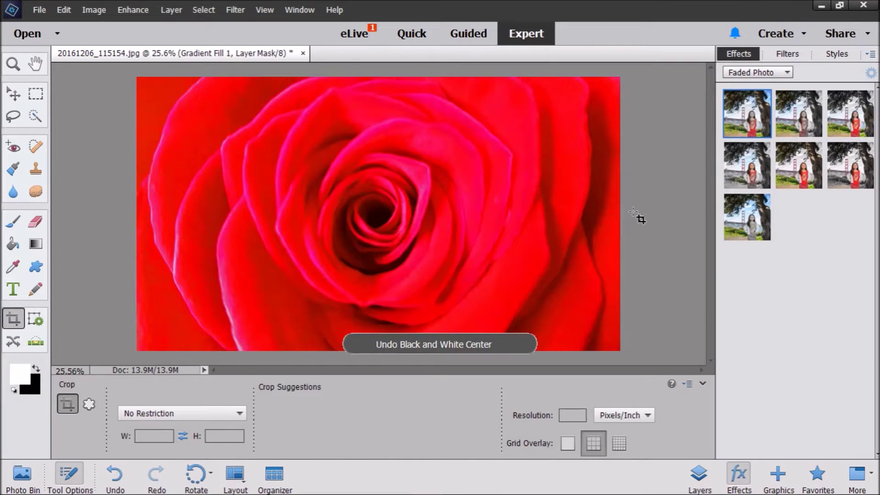
pyautogui.click(777, 71)
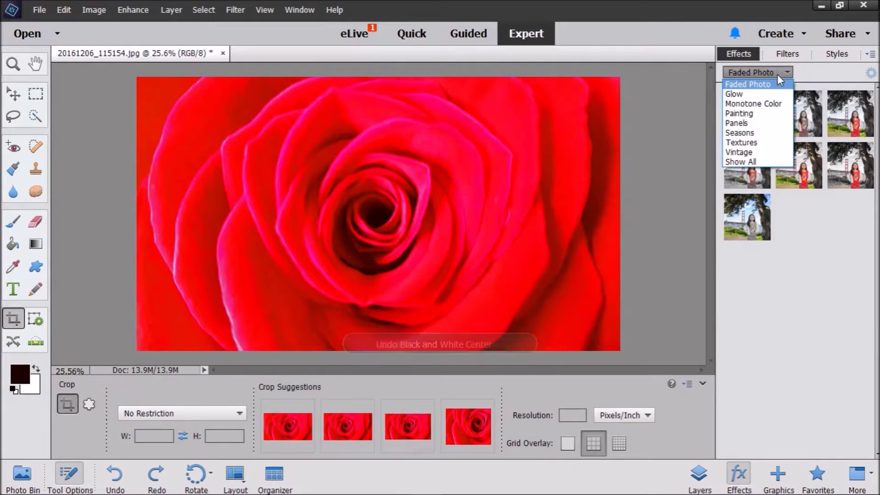
pyautogui.click(783, 133)
pyautogui.moveTo(783, 134); pyautogui.dragTo(523, 179)
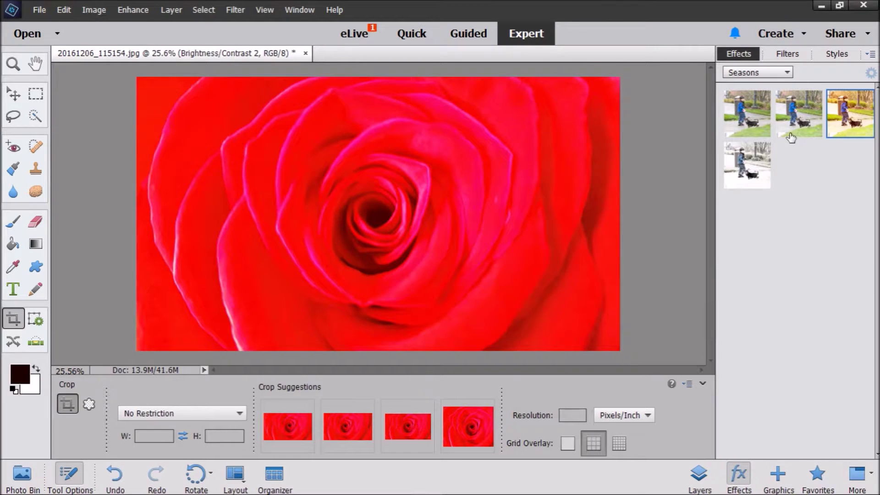
# Try the snowy Seasons effect and the Tinted Old effect from Vintage on the rose, undoing each one
pyautogui.moveTo(749, 184); pyautogui.dragTo(480, 199)
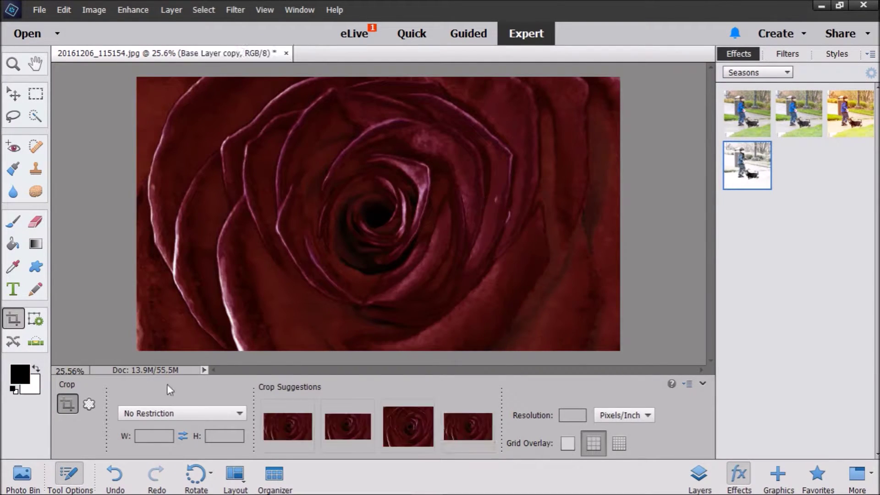
pyautogui.click(121, 476)
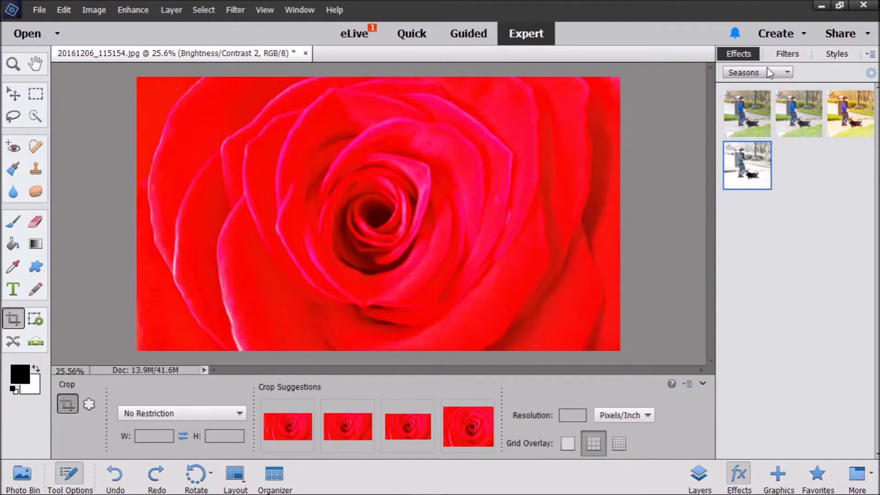
pyautogui.click(786, 73)
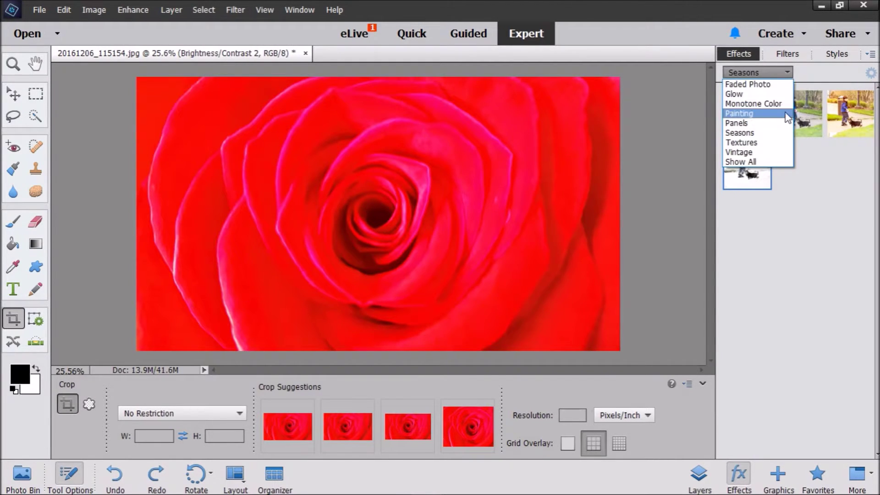
pyautogui.doubleClick(775, 150)
pyautogui.moveTo(774, 150); pyautogui.dragTo(790, 186)
pyautogui.click(115, 477)
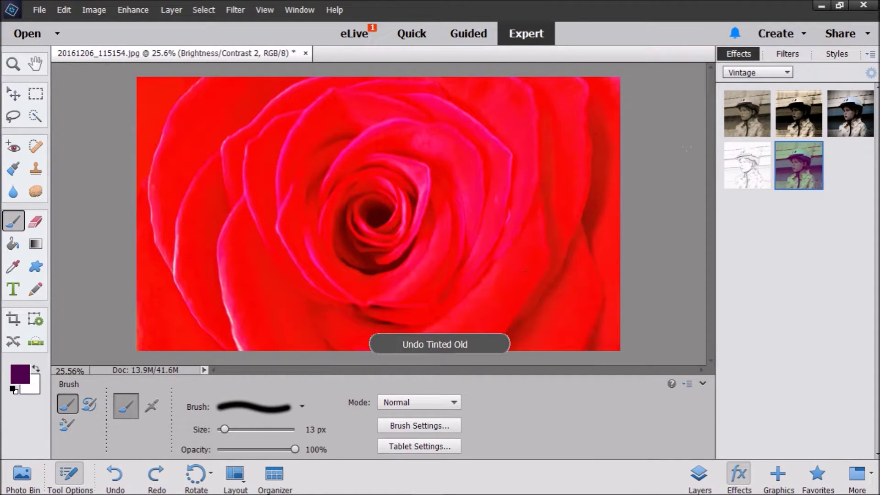
# Try the Vintage effects Old Paper, Old Photo and Old Vignette on the rose, undoing each one
pyautogui.doubleClick(727, 123)
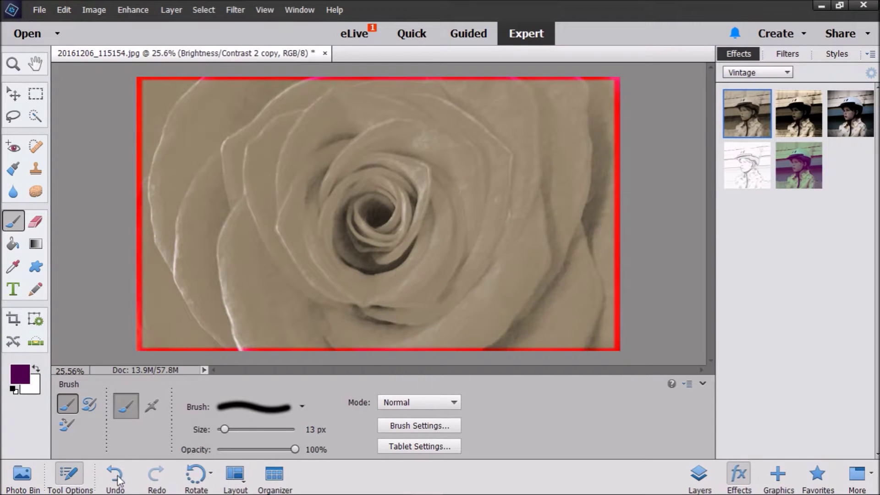
pyautogui.click(115, 477)
pyautogui.moveTo(802, 113); pyautogui.dragTo(566, 137)
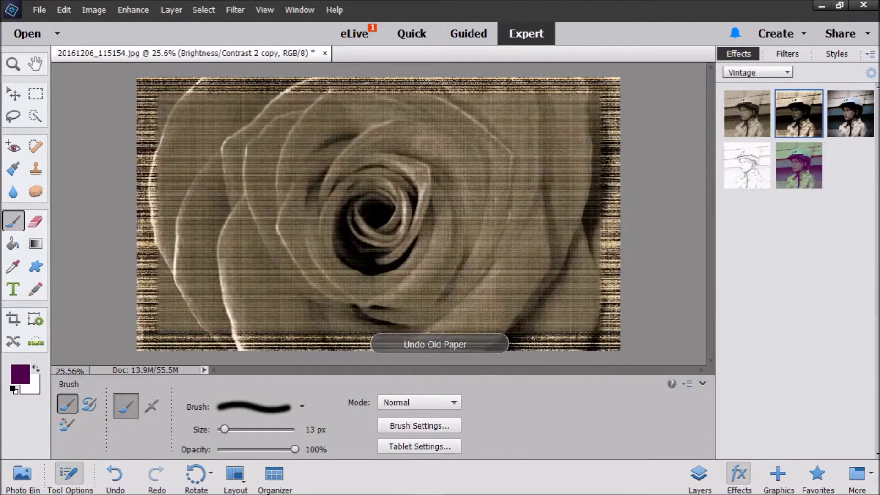
pyautogui.click(114, 477)
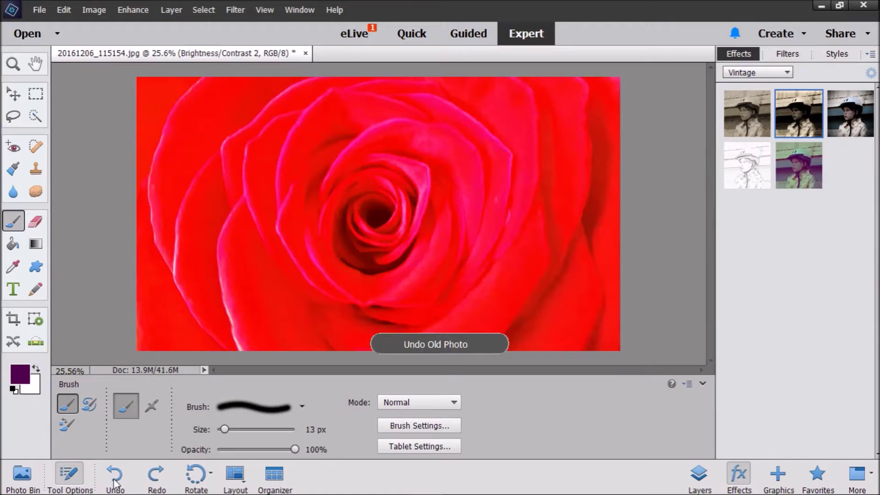
pyautogui.click(837, 105)
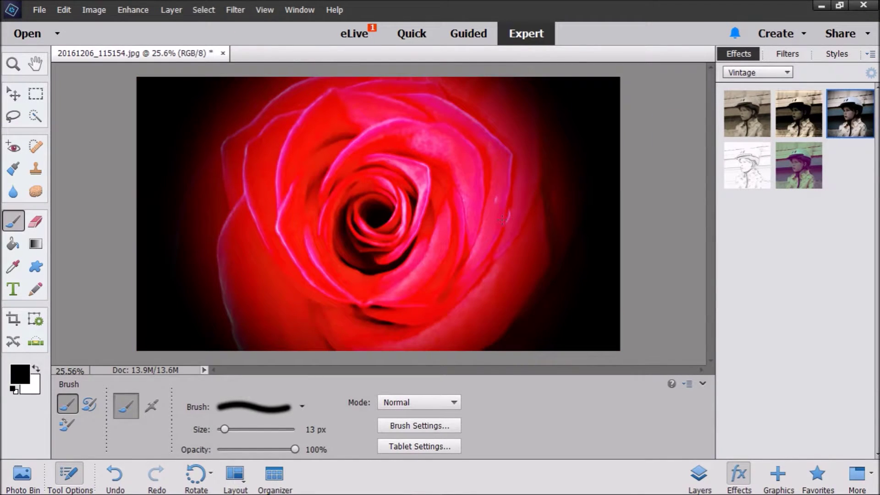
pyautogui.click(115, 477)
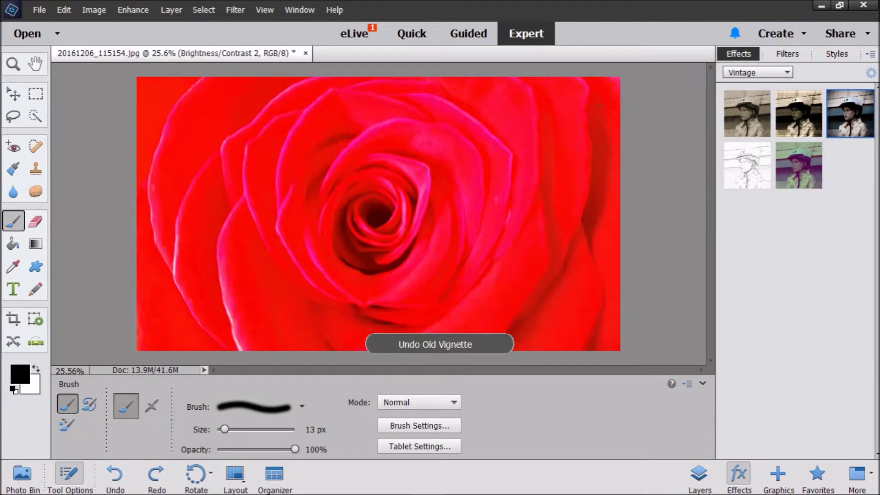
# Browse the available filters and style categories, including the Image Effects styles
pyautogui.click(780, 69)
pyautogui.click(778, 70)
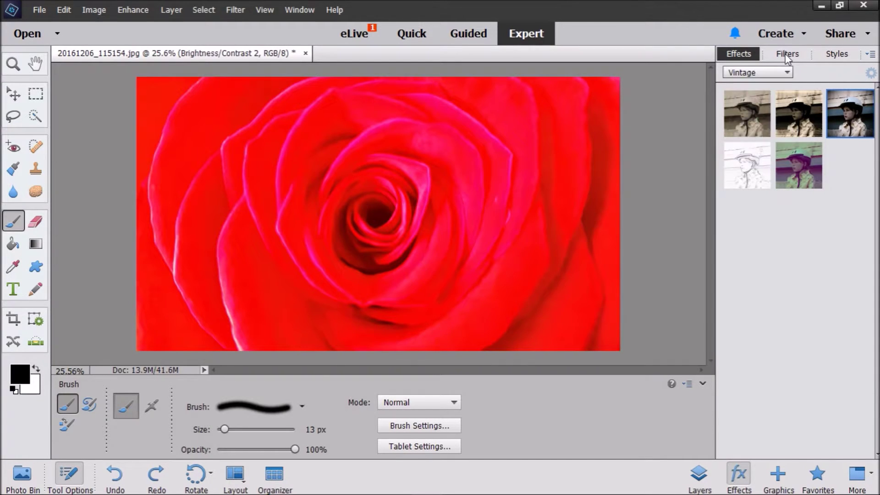
pyautogui.click(787, 56)
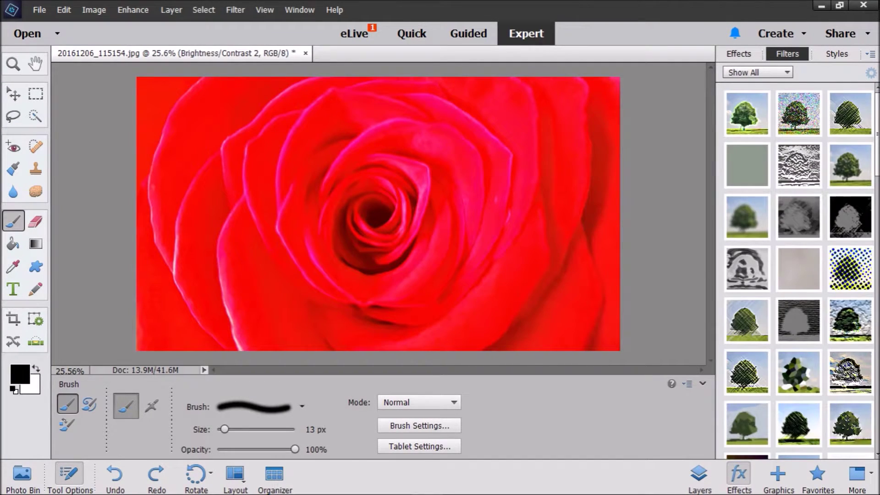
pyautogui.click(786, 72)
pyautogui.click(789, 78)
pyautogui.click(833, 53)
pyautogui.click(789, 74)
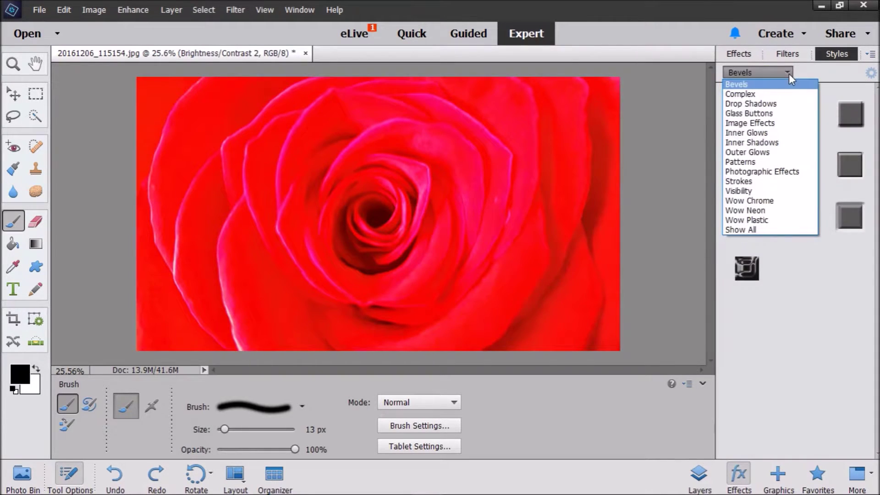
pyautogui.click(782, 124)
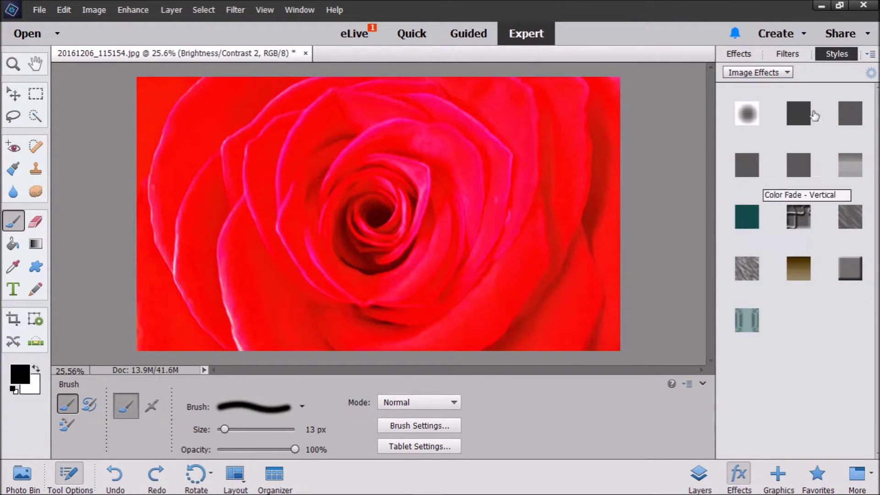
# Try the solid orange style from Photographic Effects on the rose and undo it
pyautogui.click(781, 75)
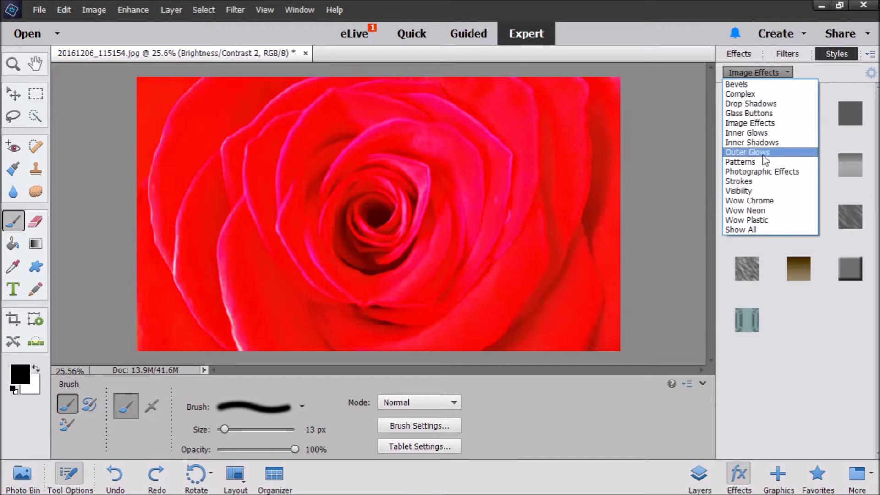
pyautogui.click(761, 171)
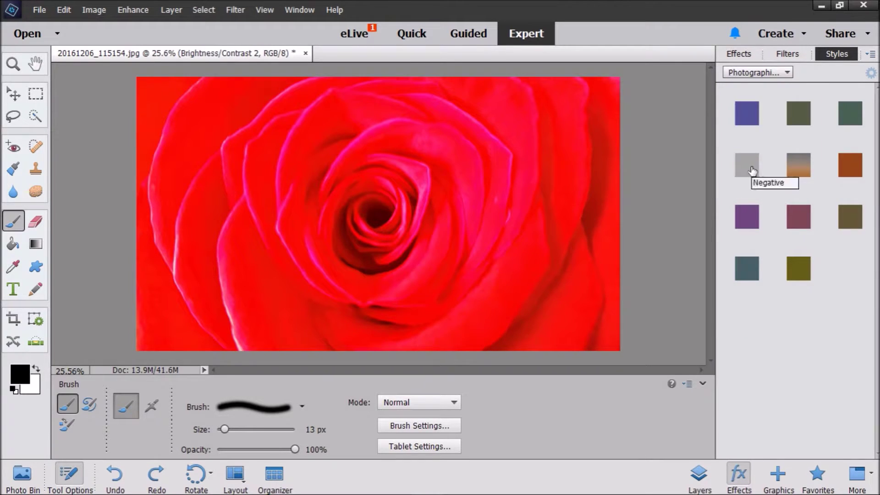
pyautogui.moveTo(849, 157); pyautogui.dragTo(461, 234)
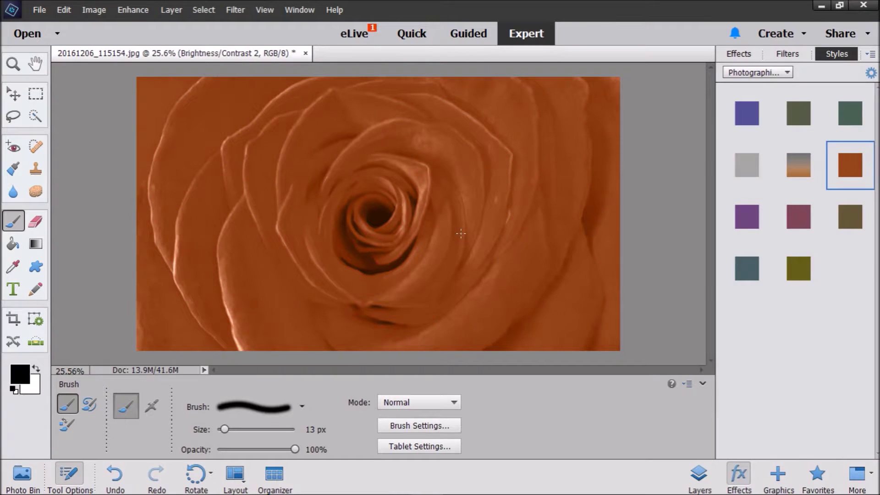
pyautogui.click(115, 475)
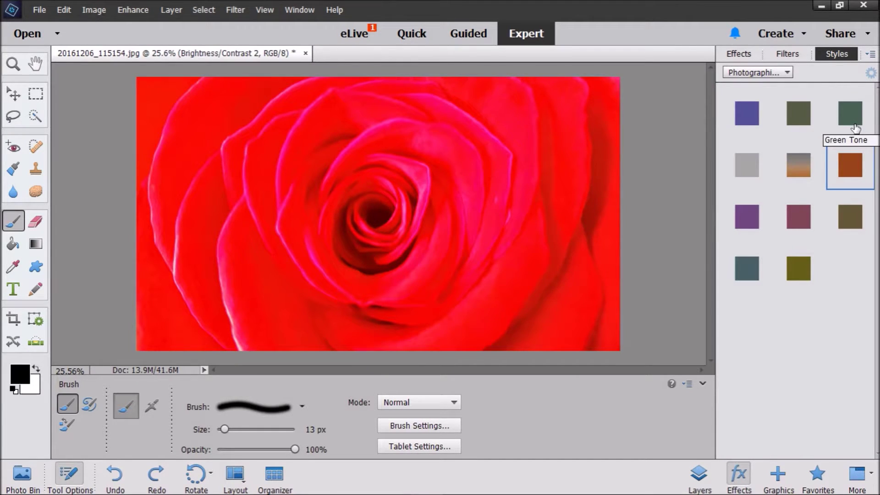
# Try the olive-green Photographic Effects style on the rose at a reduced layer opacity, and undo both changes
pyautogui.moveTo(798, 115); pyautogui.dragTo(576, 198)
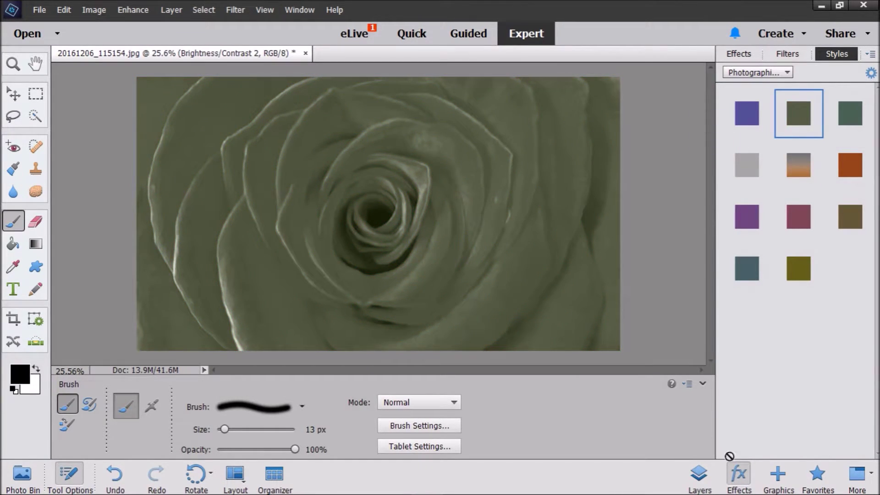
pyautogui.click(699, 477)
pyautogui.click(870, 72)
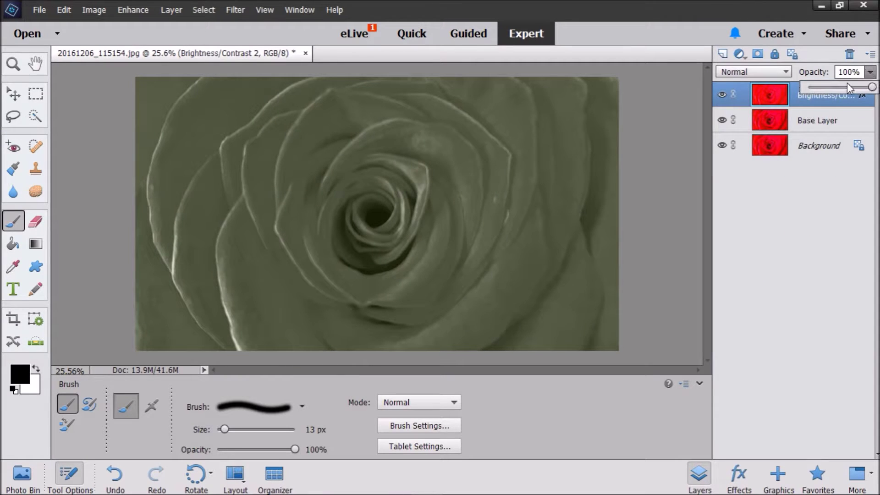
pyautogui.click(843, 87)
pyautogui.moveTo(843, 89); pyautogui.dragTo(828, 89)
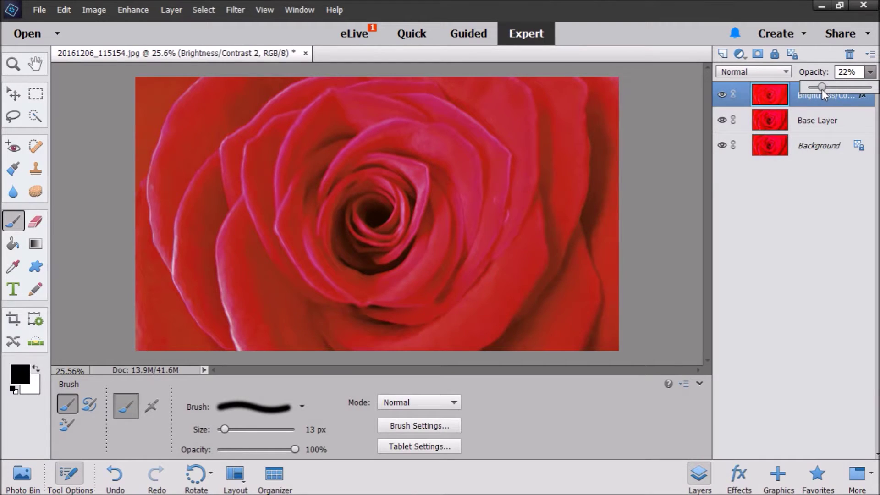
pyautogui.moveTo(832, 87)
pyautogui.mouseDown()
pyautogui.moveTo(855, 89)
pyautogui.moveTo(834, 90)
pyautogui.mouseUp()
pyautogui.click(118, 478)
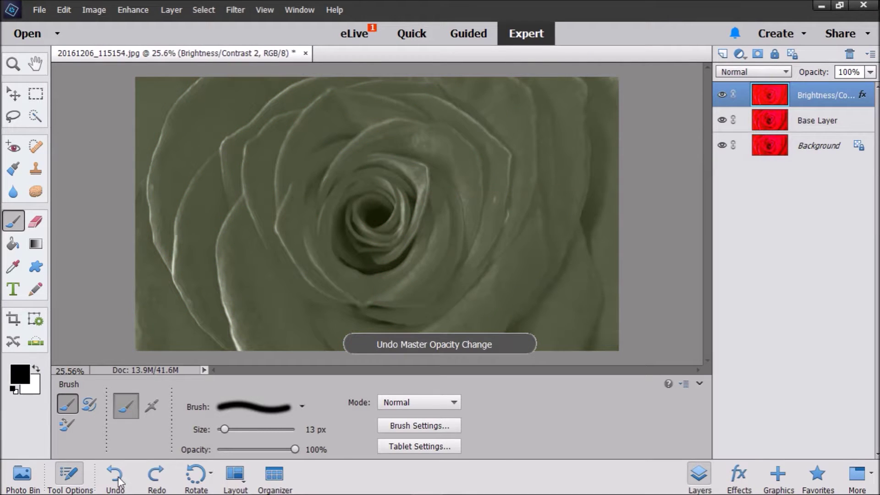
pyautogui.click(118, 480)
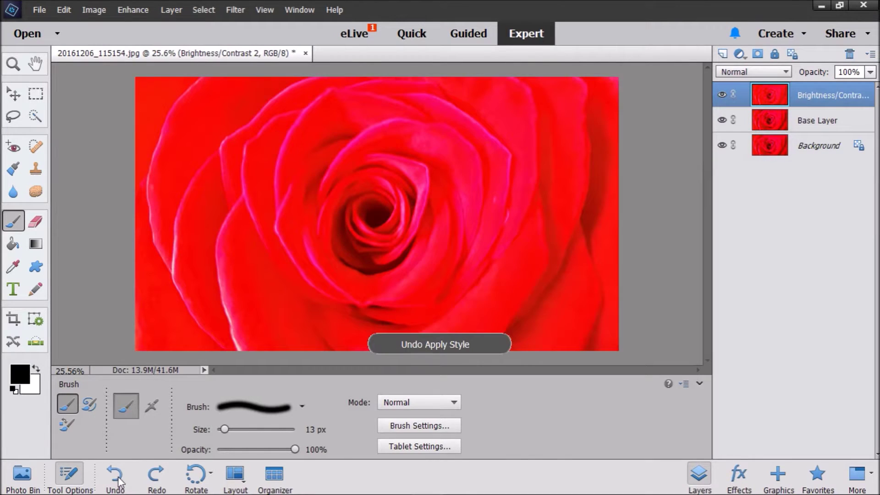
# Apply the muted rose-red Photographic Effects style to the rose and lower the top layer's opacity to 28%
pyautogui.click(739, 482)
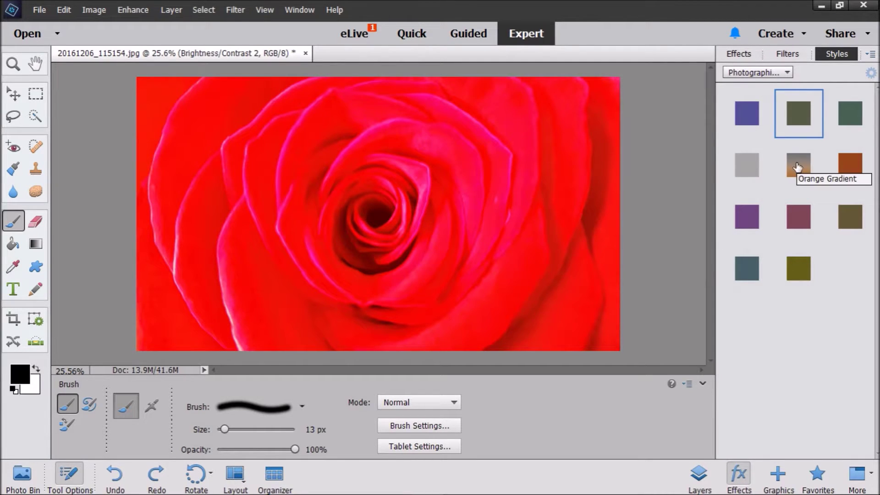
pyautogui.doubleClick(799, 217)
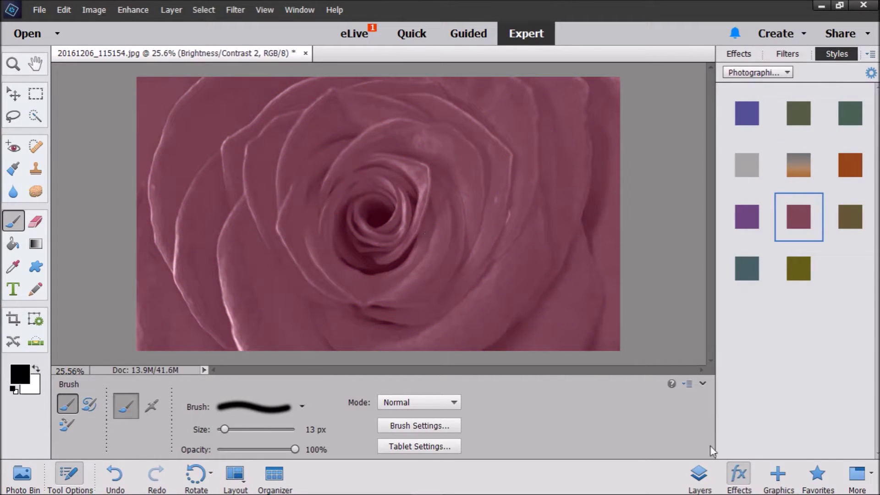
pyautogui.click(699, 476)
pyautogui.click(869, 72)
pyautogui.click(843, 87)
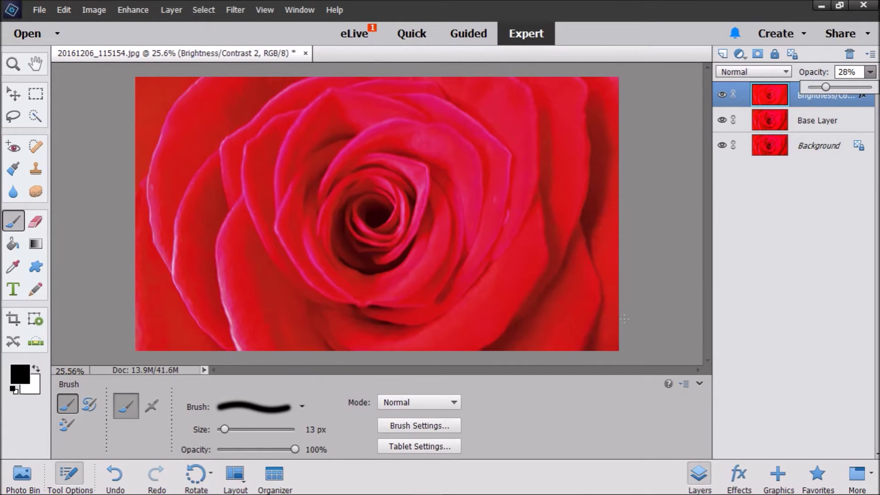
# Adjust the saturation of the rose's top layer with Hue/Saturation
pyautogui.click(133, 9)
pyautogui.moveTo(257, 142)
pyautogui.click(305, 154)
pyautogui.moveTo(654, 171); pyautogui.dragTo(664, 171)
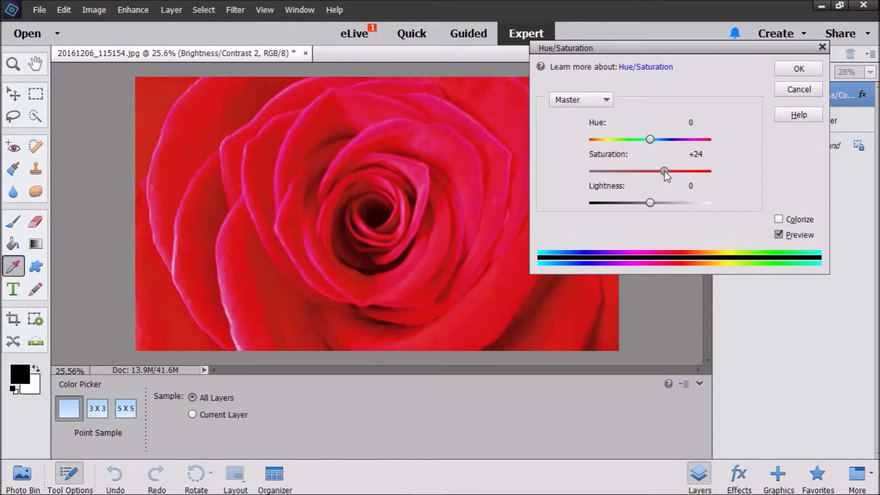
pyautogui.moveTo(644, 182); pyautogui.dragTo(610, 183)
pyautogui.click(687, 172)
pyautogui.click(800, 67)
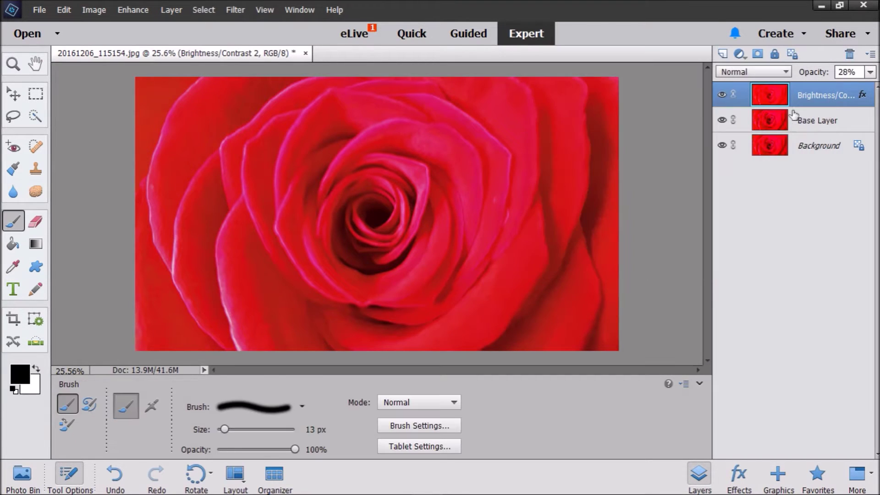
# Lower the top layer's opacity to 13% and flatten the rose image
pyautogui.click(870, 72)
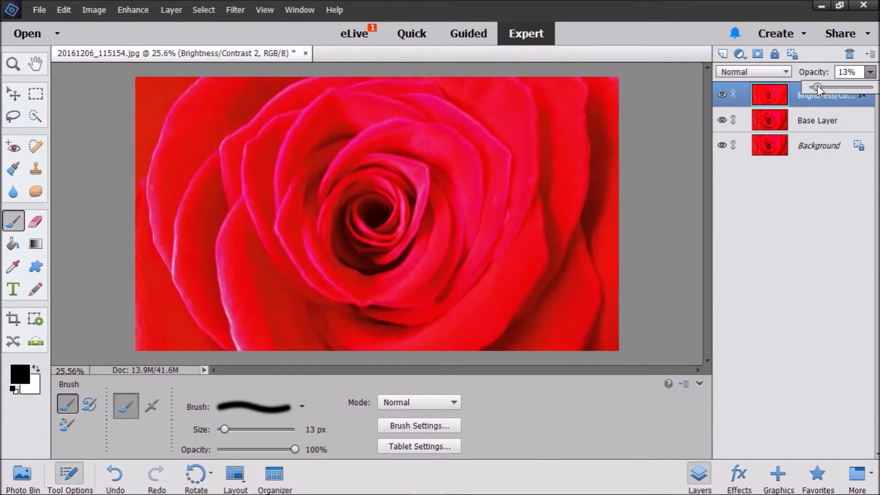
pyautogui.click(788, 265)
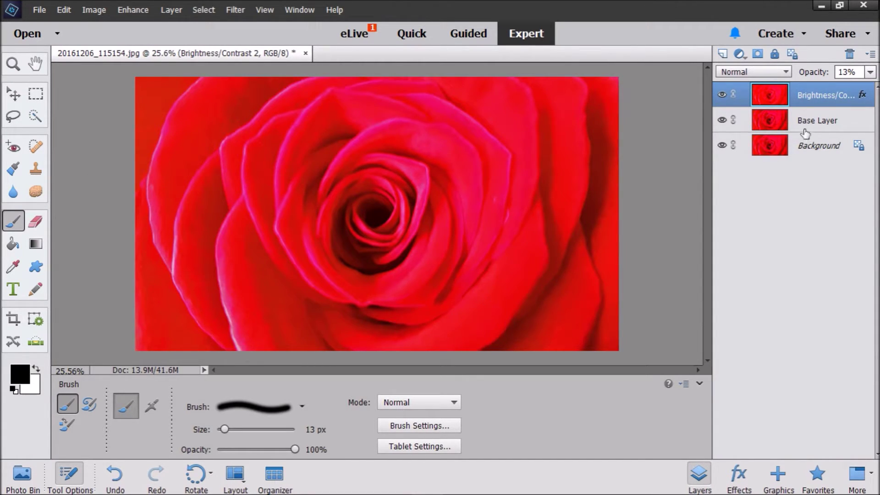
pyautogui.rightClick(809, 145)
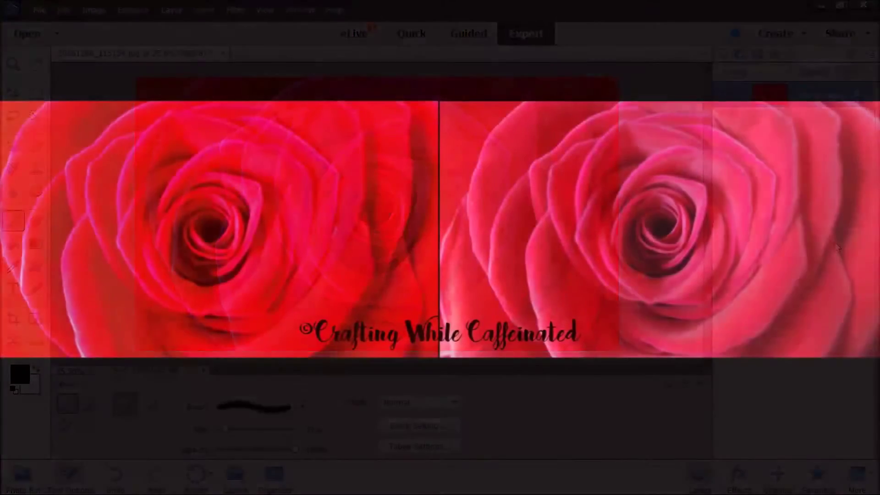